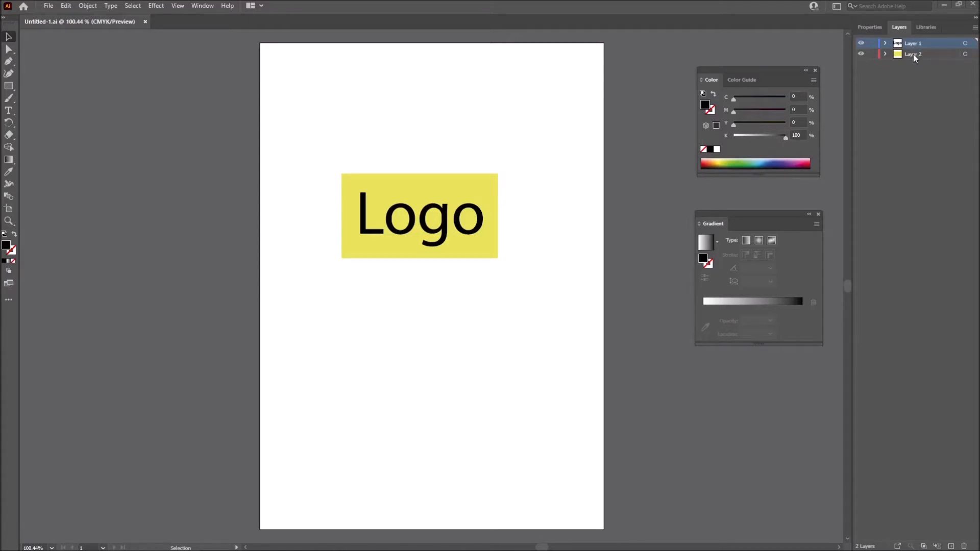
# Save the logo artwork to the Desktop as an Adobe Illustrator file named Logo, in Illustrator 2020 version.
pyautogui.click(48, 6)
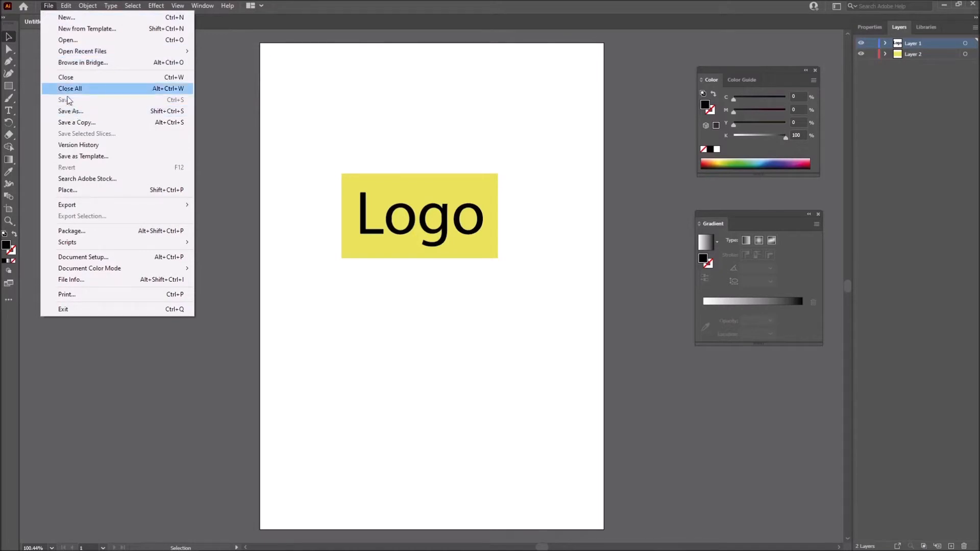
pyautogui.click(69, 110)
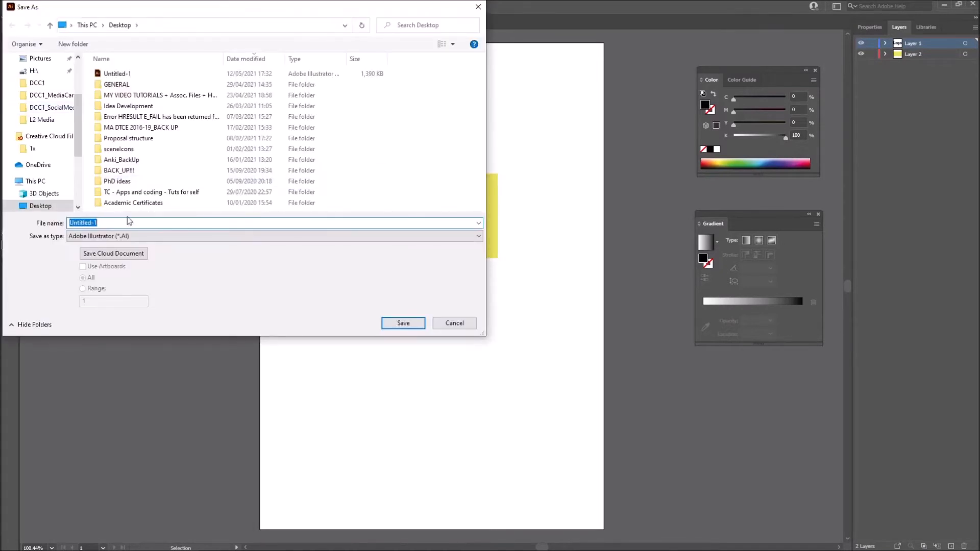
pyautogui.click(114, 223)
pyautogui.click(46, 209)
pyautogui.write('Logo')
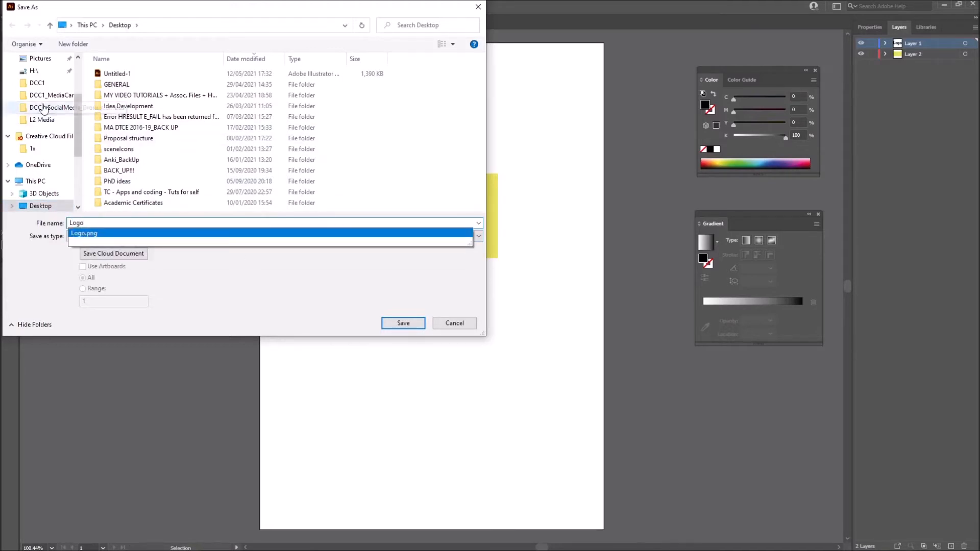
pyautogui.scroll(2, 37, 133)
pyautogui.click(39, 92)
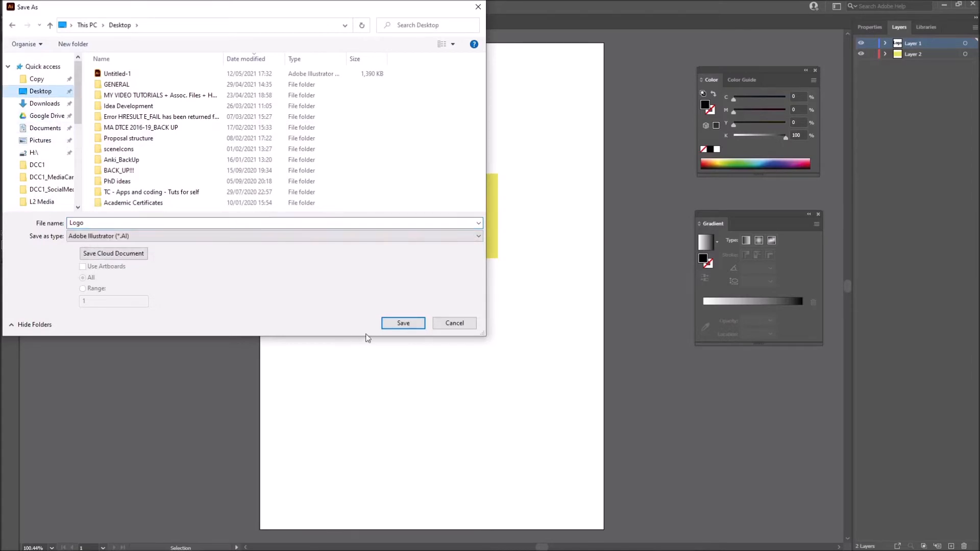
pyautogui.click(403, 323)
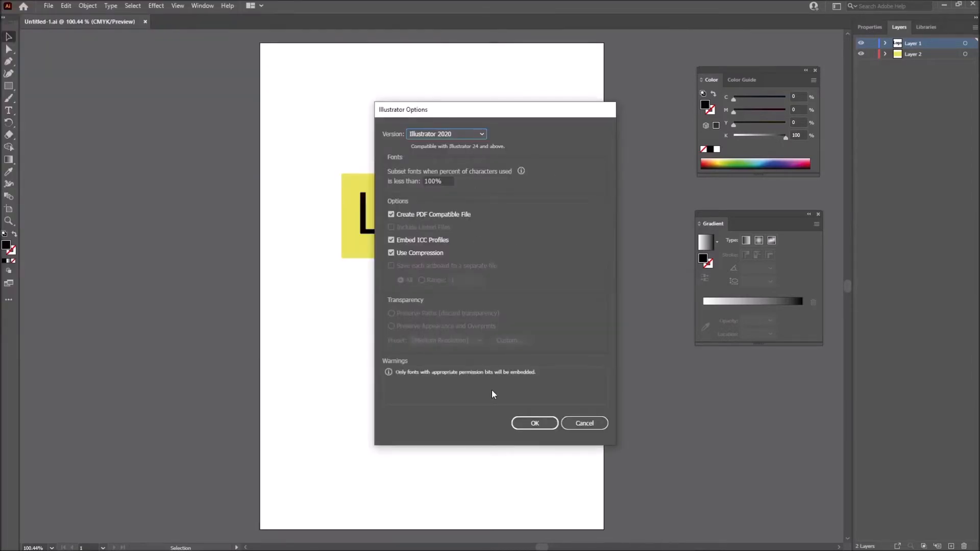
pyautogui.click(534, 424)
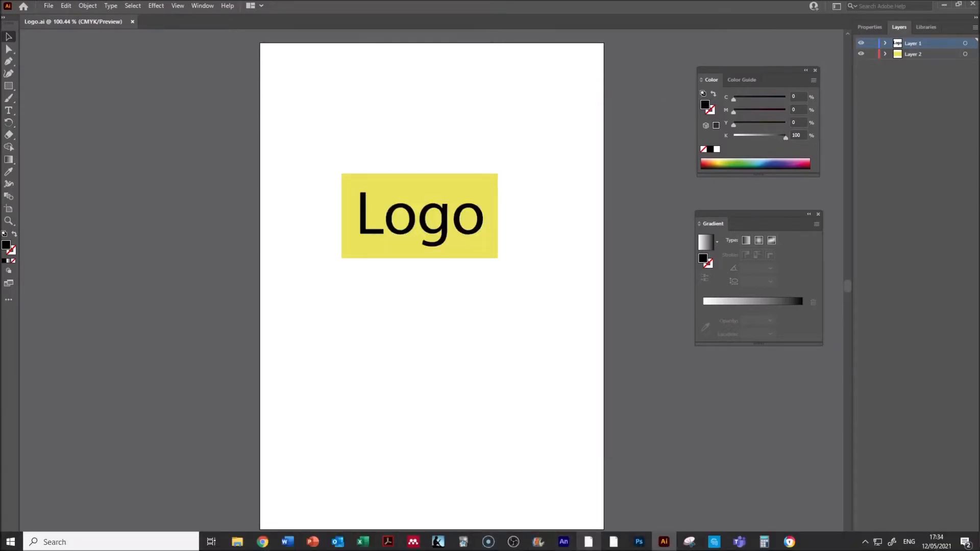
# Switch to Adobe Animate and delete the old logo artwork from the stage together with Layer_2.
pyautogui.click(545, 517)
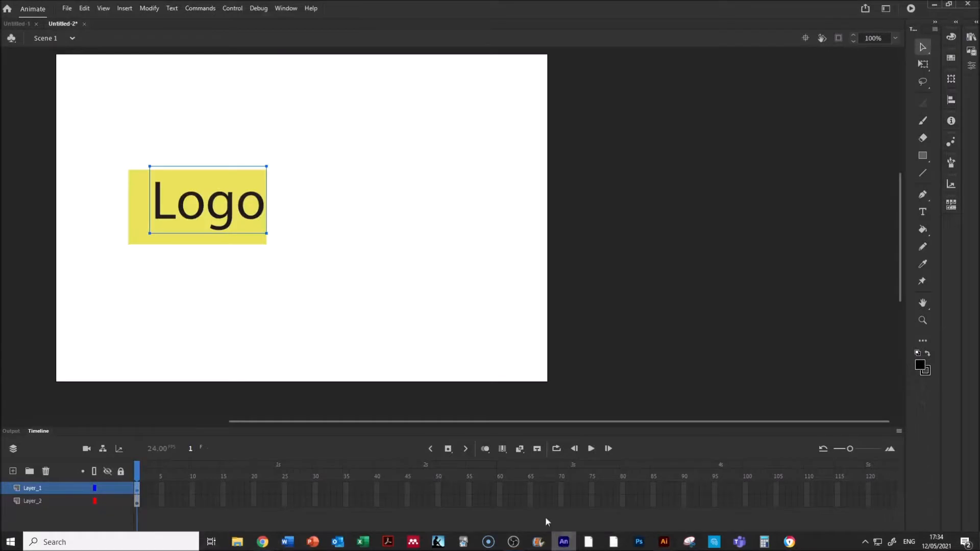
pyautogui.moveTo(81, 142); pyautogui.dragTo(326, 276)
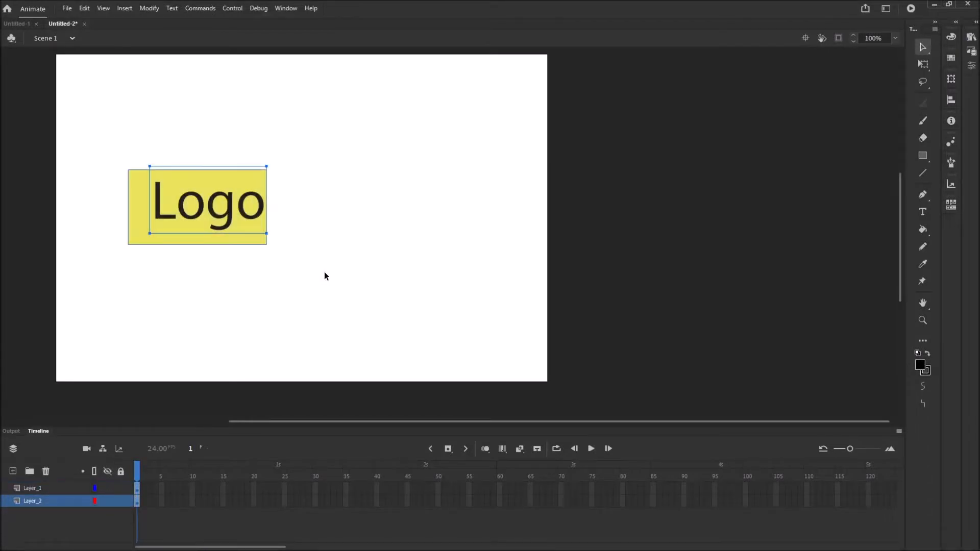
pyautogui.press('Delete')
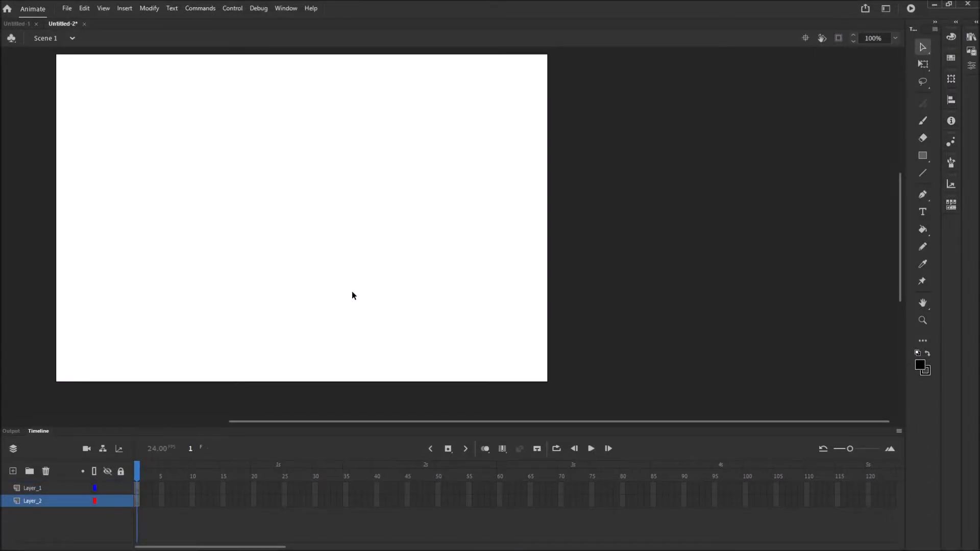
pyautogui.rightClick(35, 500)
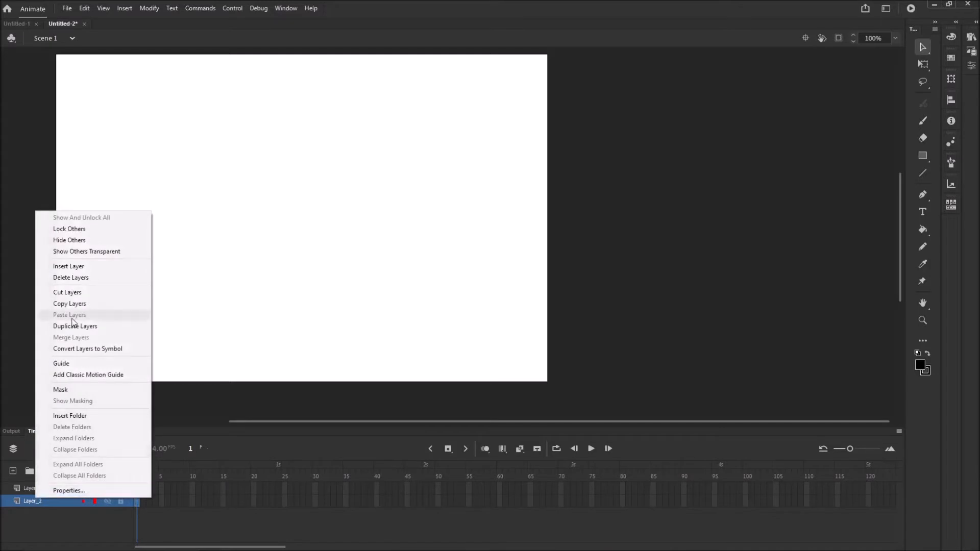
pyautogui.click(82, 278)
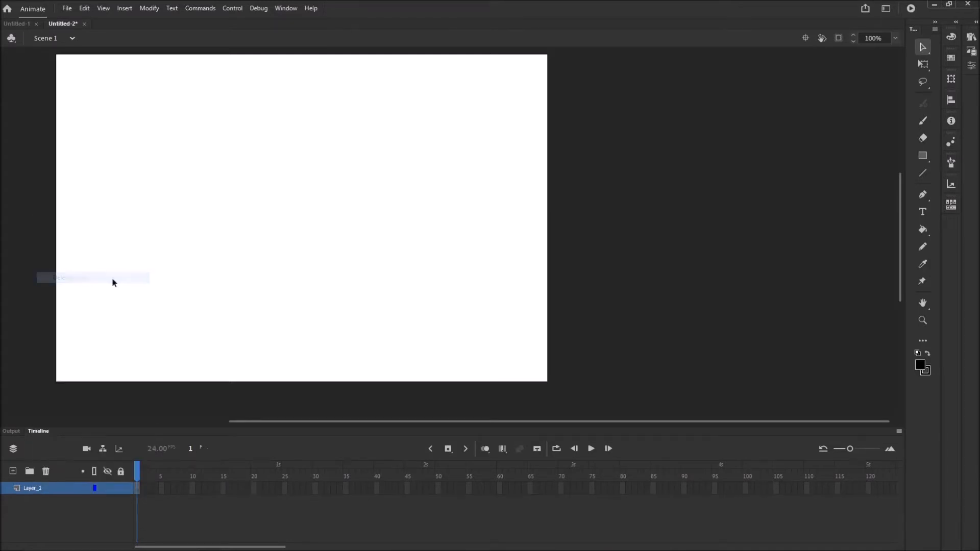
# Close the Untitled-2 document and create a new 960 x 640 web document at 24 fps with the HTML5 Canvas platform type.
pyautogui.click(84, 24)
pyautogui.click(490, 294)
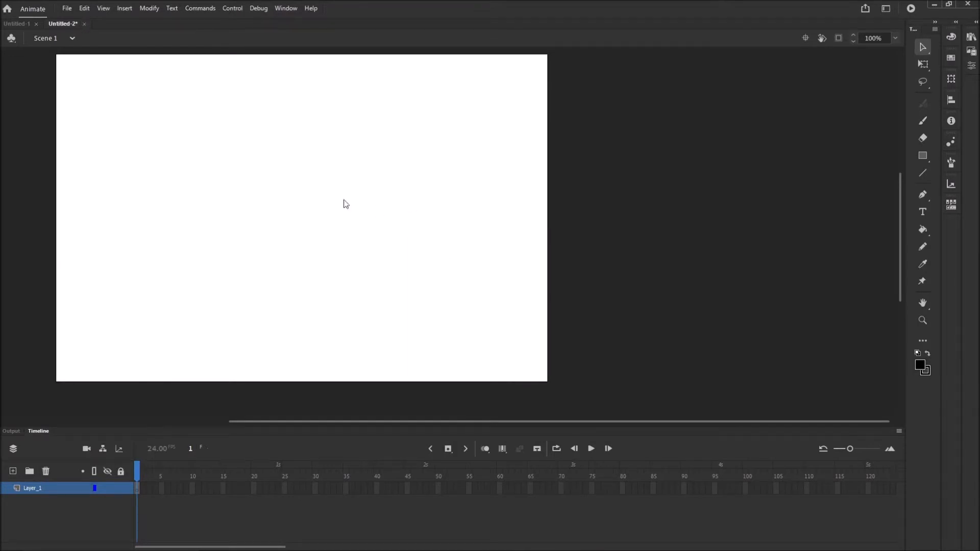
pyautogui.click(67, 9)
pyautogui.click(82, 20)
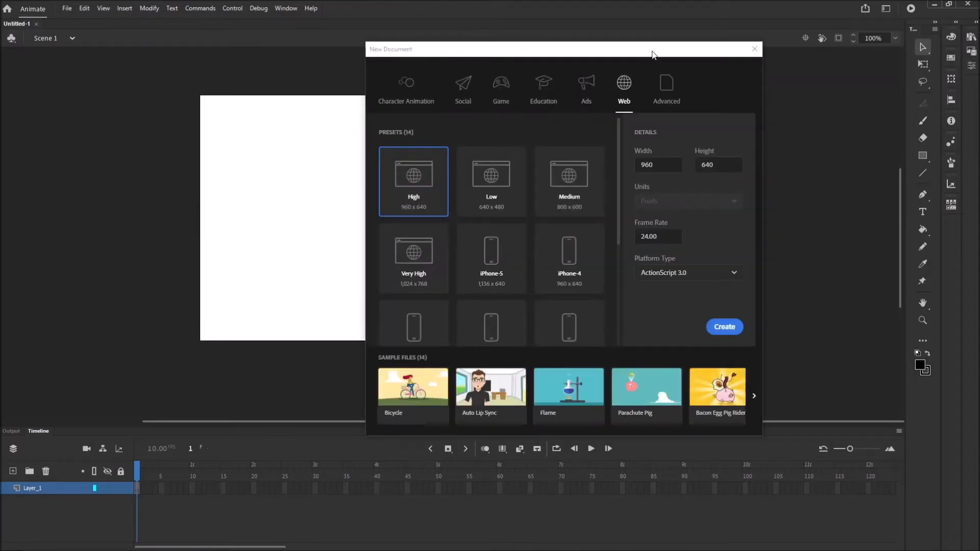
pyautogui.moveTo(652, 54); pyautogui.dragTo(570, 51)
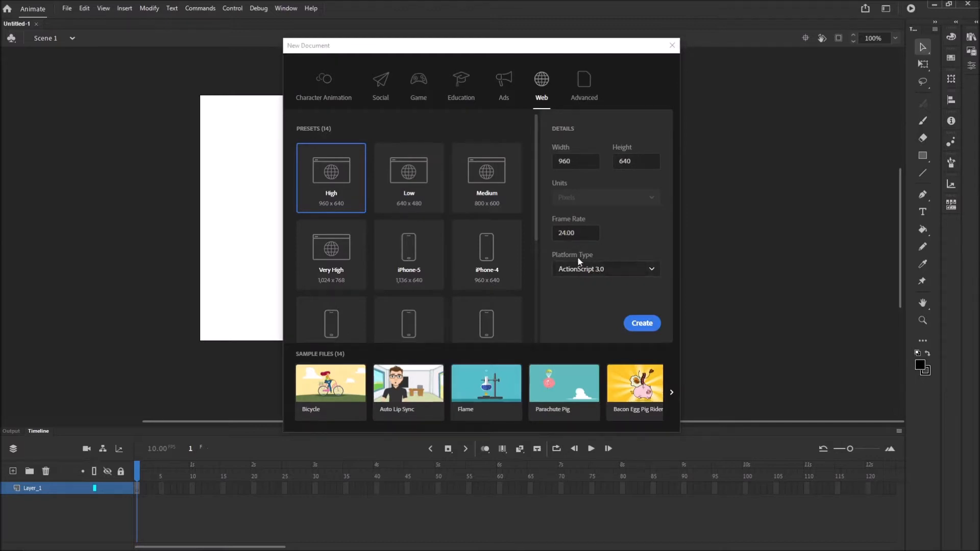
pyautogui.click(651, 271)
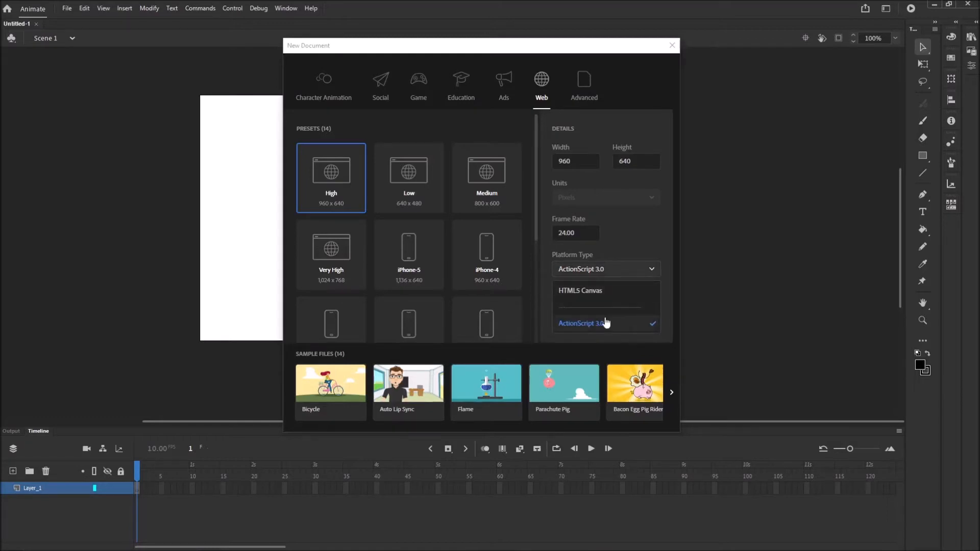
pyautogui.click(587, 293)
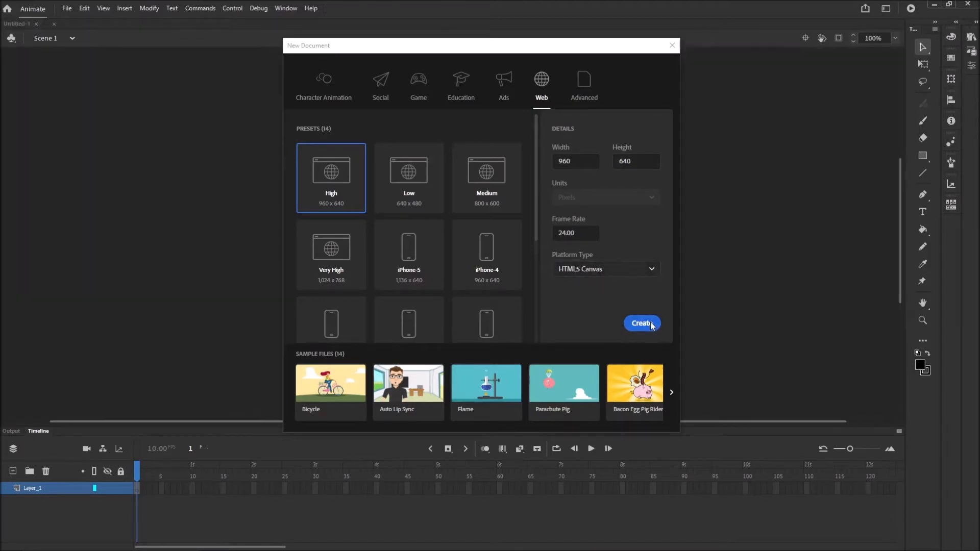
pyautogui.click(652, 326)
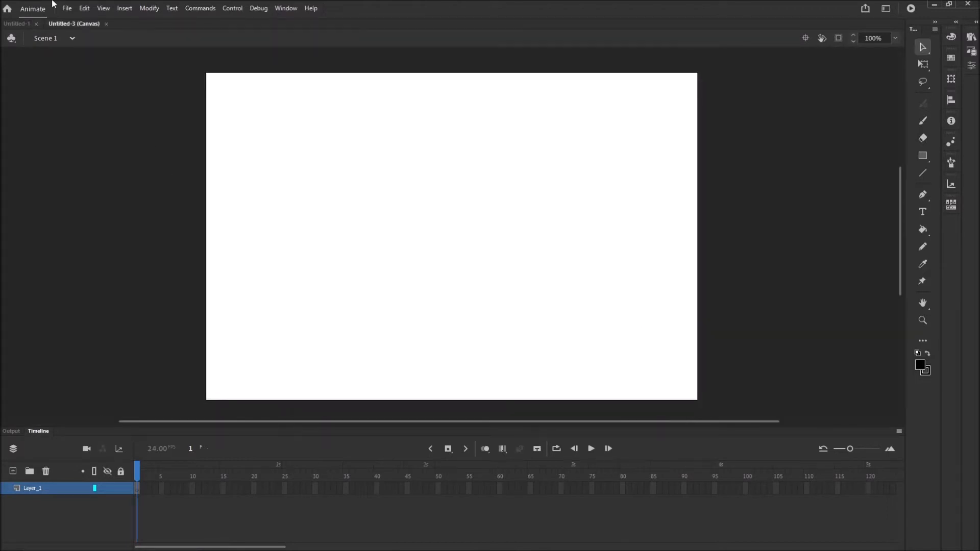
# Import the Logo Illustrator file to the stage with all layers selected, converted to Animate layers, and objects at their original position.
pyautogui.click(66, 9)
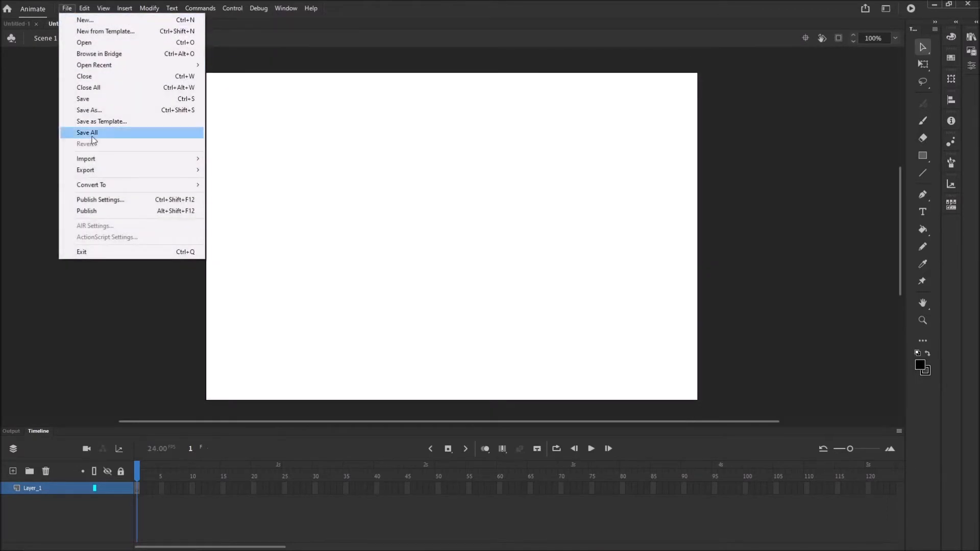
pyautogui.moveTo(93, 158)
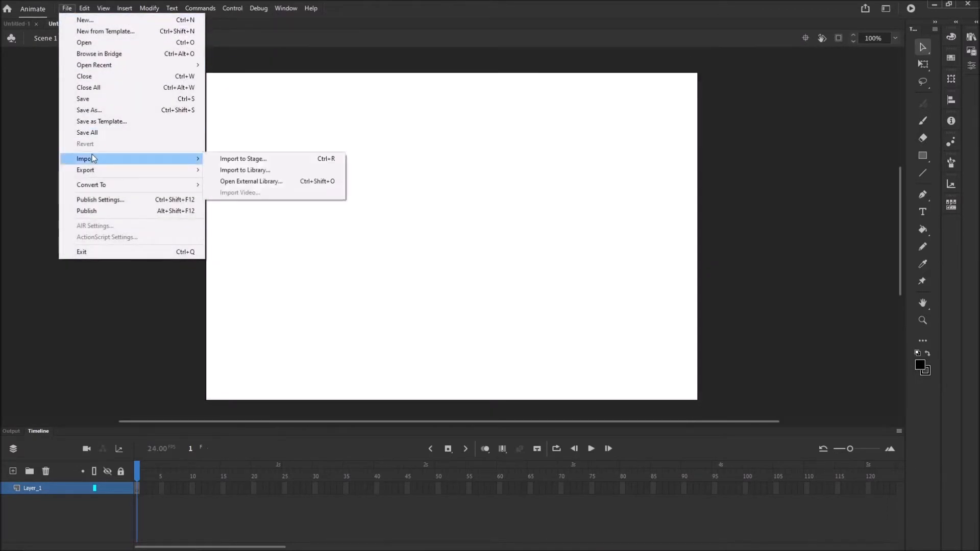
pyautogui.click(222, 160)
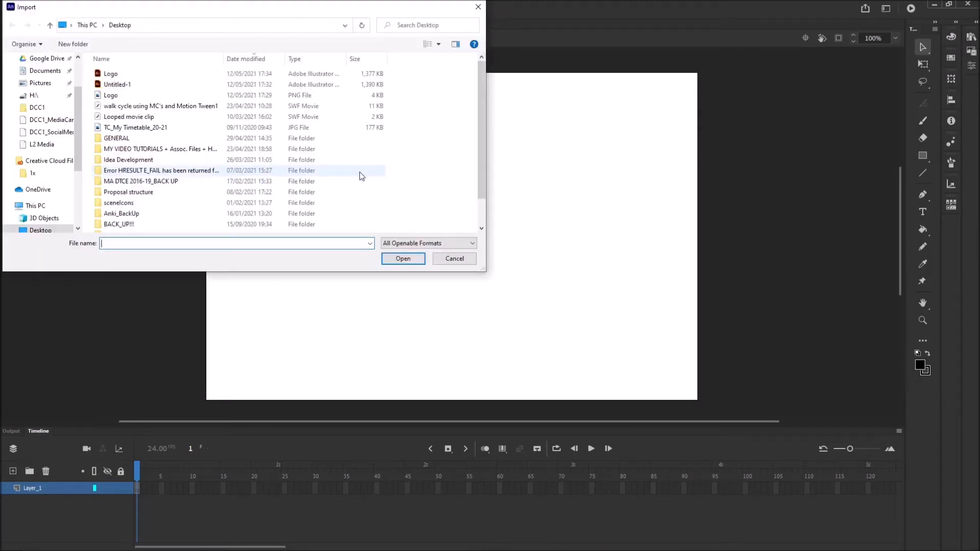
pyautogui.doubleClick(111, 74)
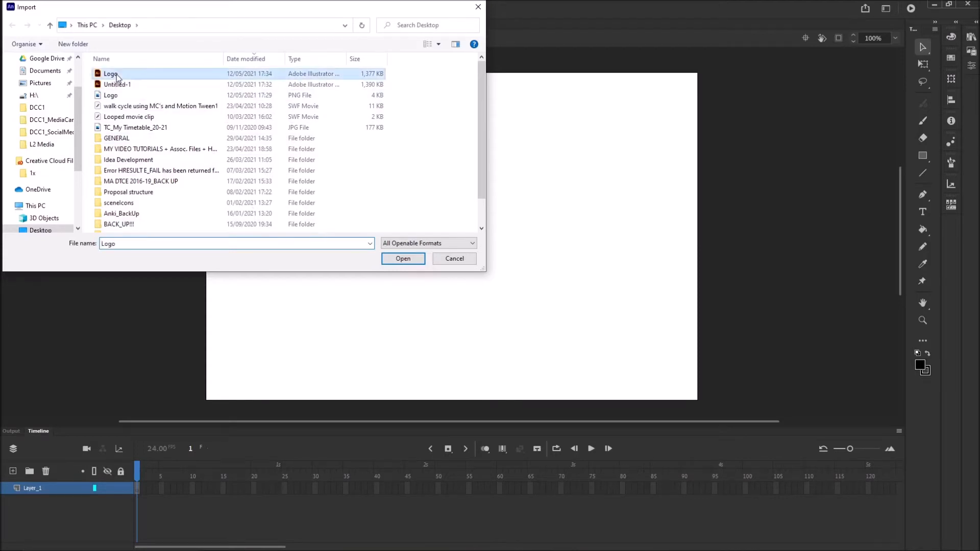
pyautogui.moveTo(465, 89); pyautogui.dragTo(237, 65)
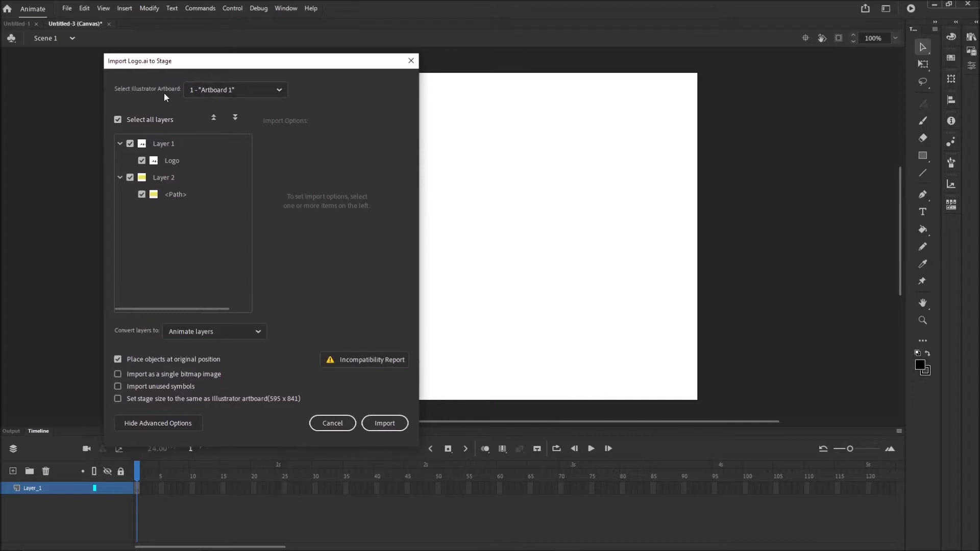
pyautogui.click(118, 119)
pyautogui.click(118, 120)
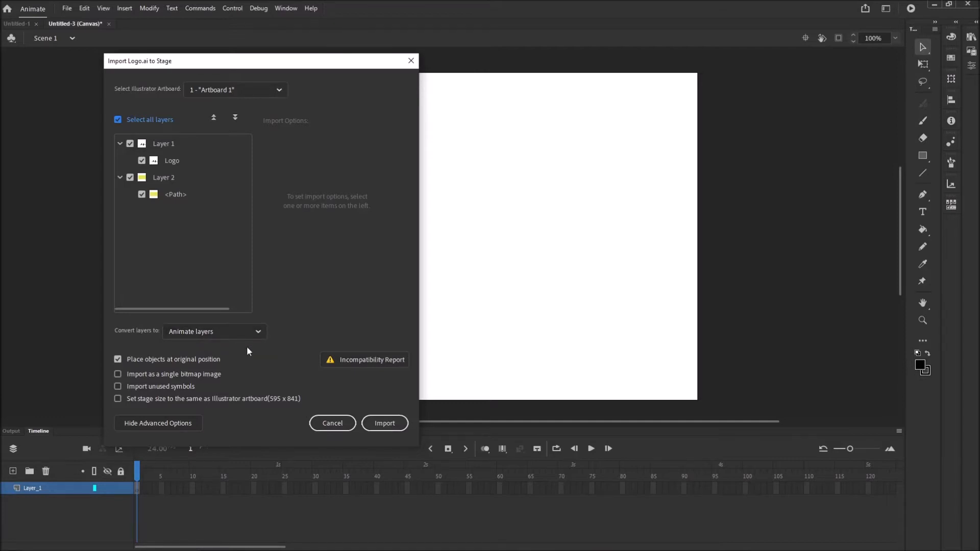
pyautogui.click(384, 423)
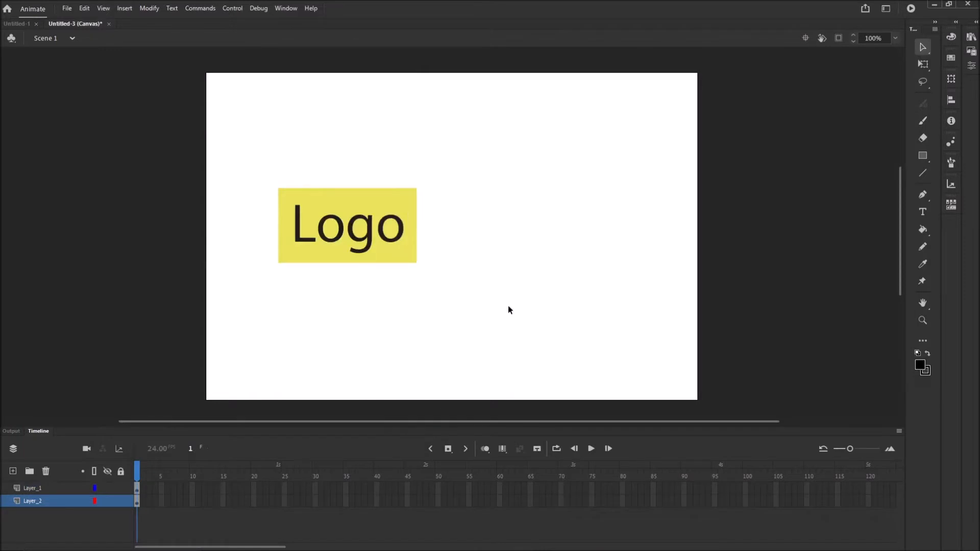
# Move the Logo text on Layer_1 up the stage until it sits clear above the yellow rectangle.
pyautogui.click(60, 491)
pyautogui.click(61, 501)
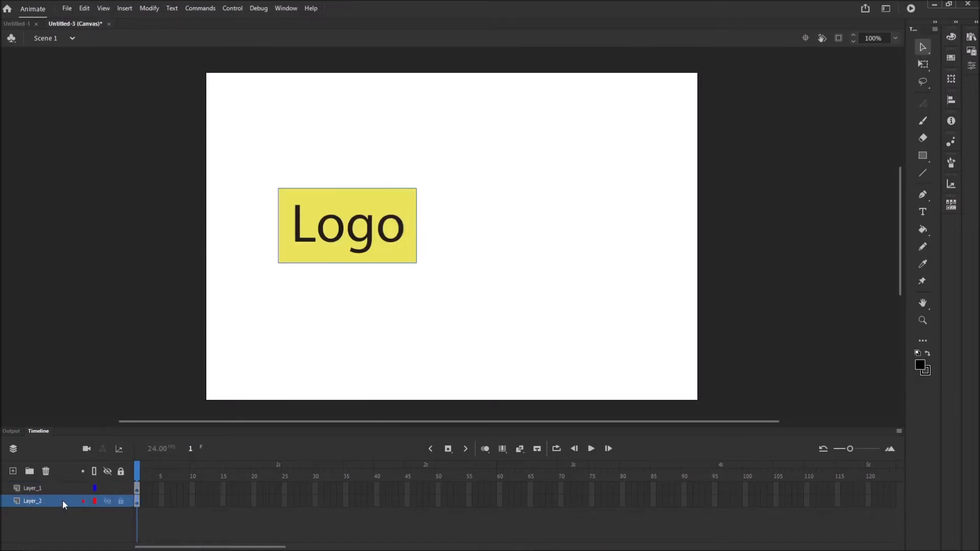
pyautogui.click(50, 491)
pyautogui.click(374, 334)
pyautogui.click(385, 213)
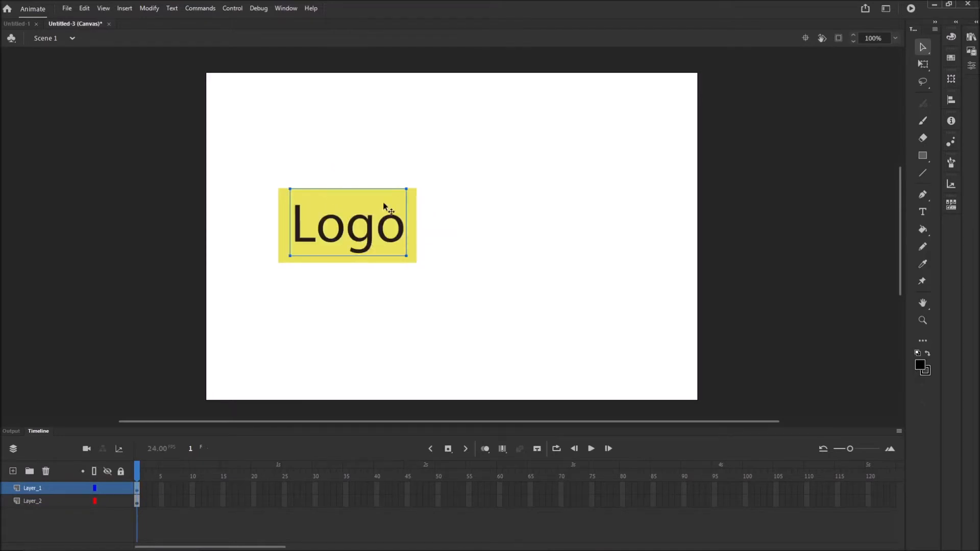
pyautogui.moveTo(370, 232)
pyautogui.mouseDown()
pyautogui.moveTo(440, 195)
pyautogui.moveTo(484, 188)
pyautogui.moveTo(373, 234)
pyautogui.mouseUp()
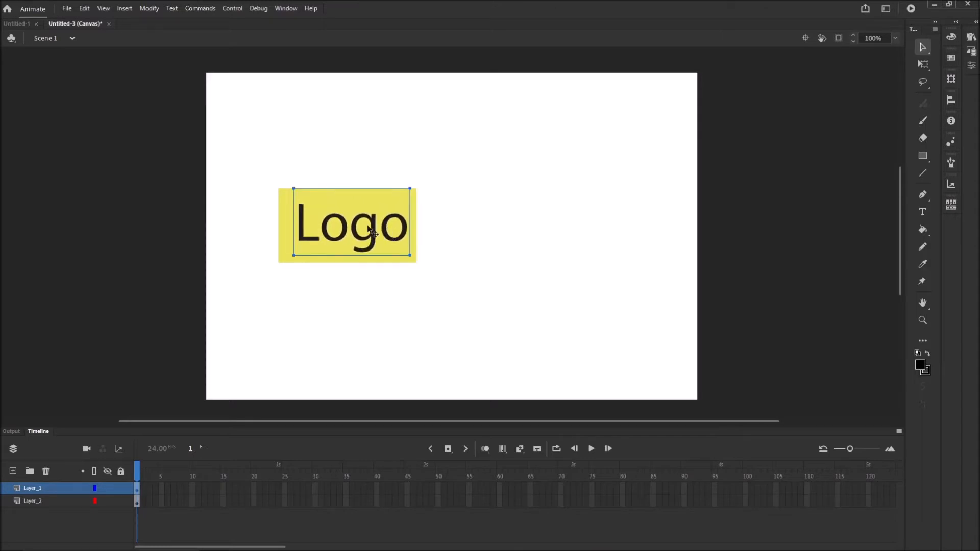
pyautogui.moveTo(373, 234); pyautogui.dragTo(369, 130)
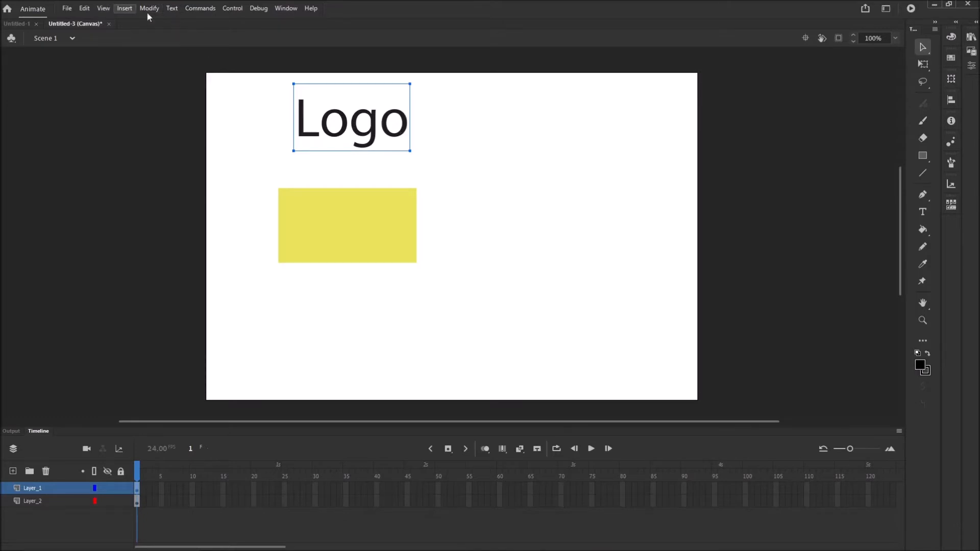
# Break the Logo text apart into individual letters and check that the letters and the yellow rectangle can be selected separately.
pyautogui.rightClick(373, 131)
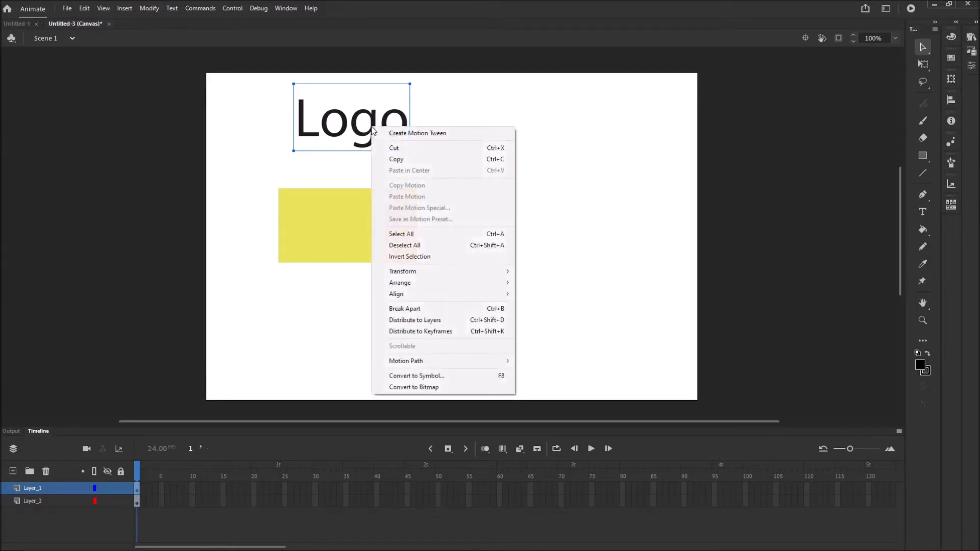
pyautogui.click(409, 309)
pyautogui.click(534, 218)
pyautogui.moveTo(402, 136)
pyautogui.mouseDown()
pyautogui.moveTo(508, 171)
pyautogui.moveTo(438, 112)
pyautogui.moveTo(411, 136)
pyautogui.mouseUp()
pyautogui.hotkey('ctrl', 'z')
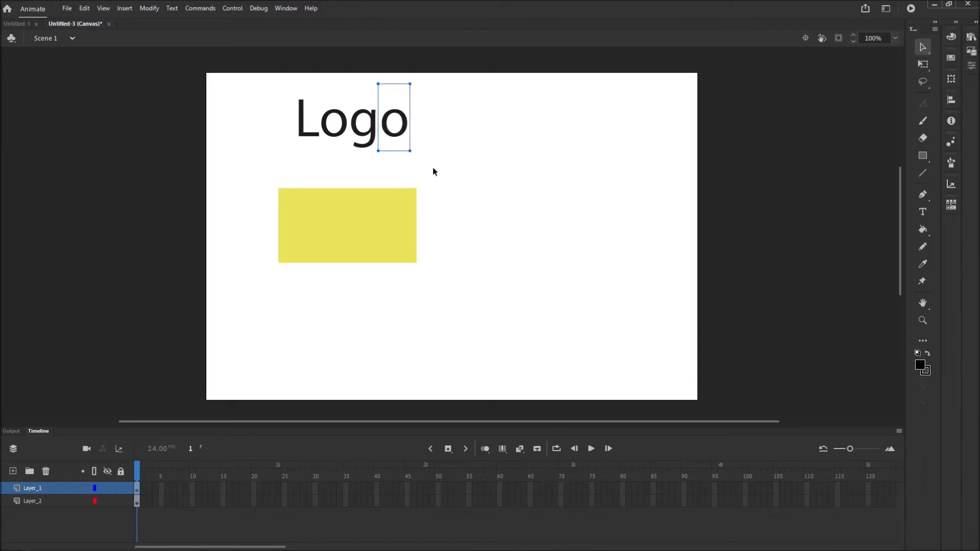
pyautogui.click(274, 84)
pyautogui.click(303, 129)
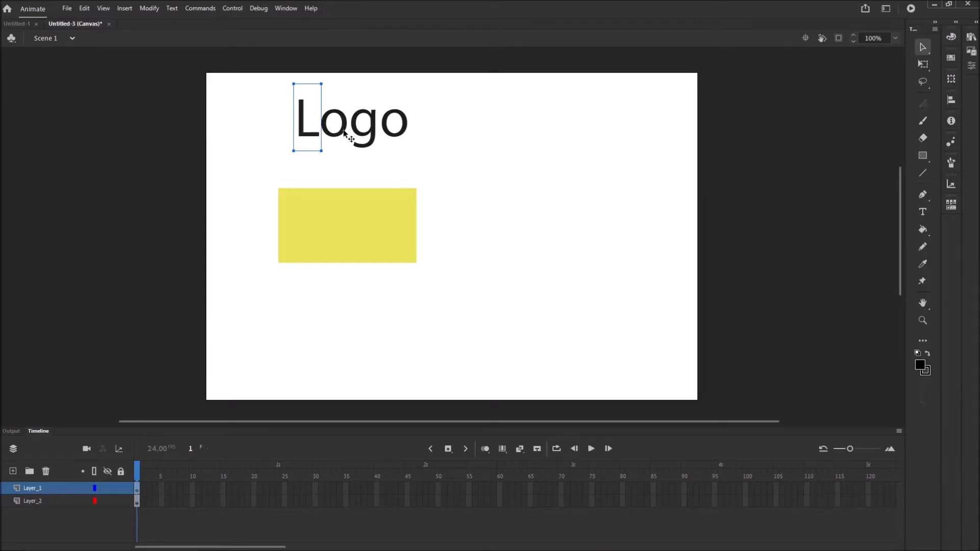
pyautogui.click(375, 131)
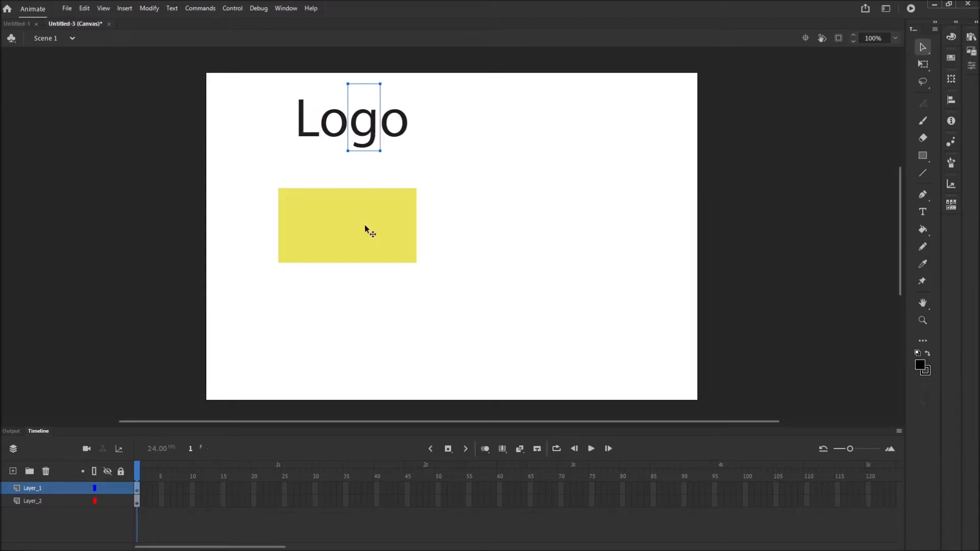
pyautogui.click(367, 231)
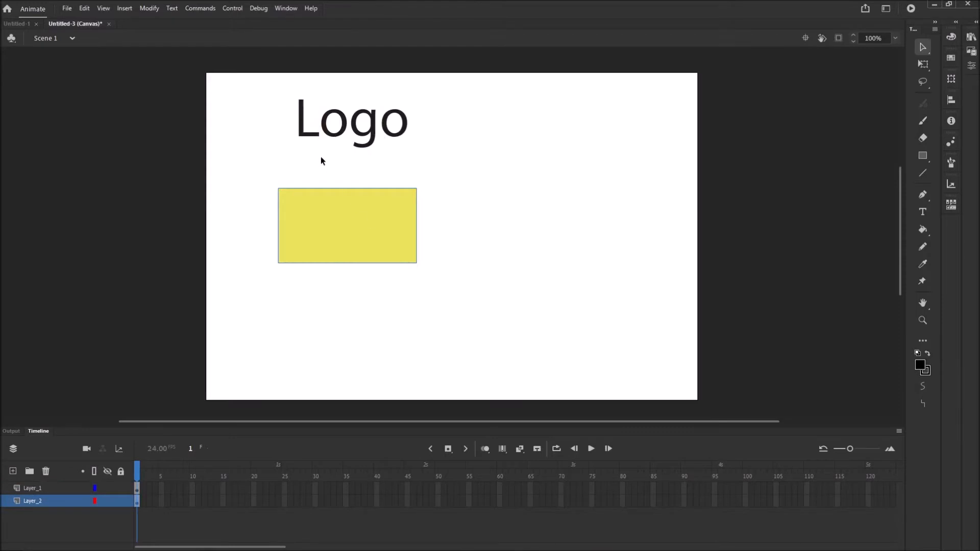
# Convert the letter L of the Logo text into a Movie Clip symbol named "Letter L".
pyautogui.click(313, 136)
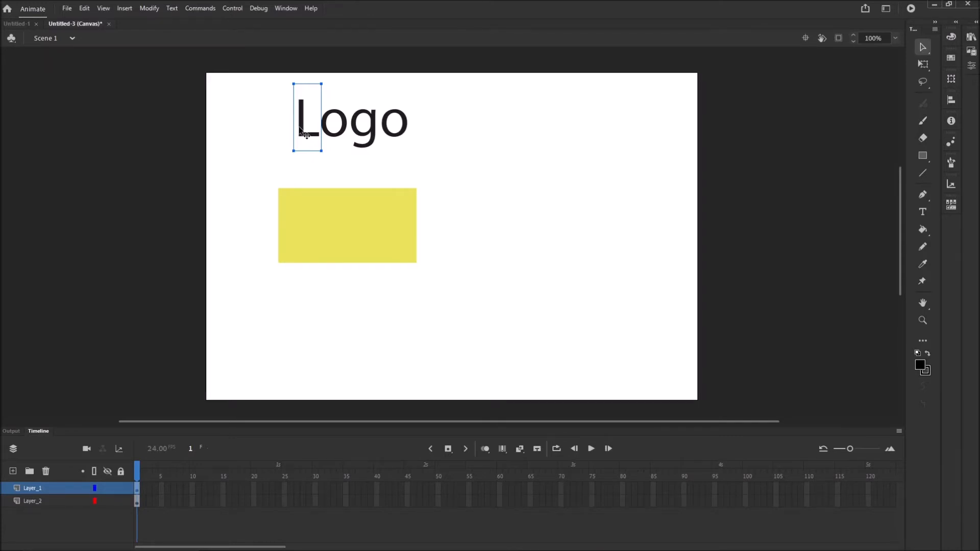
pyautogui.press('F8')
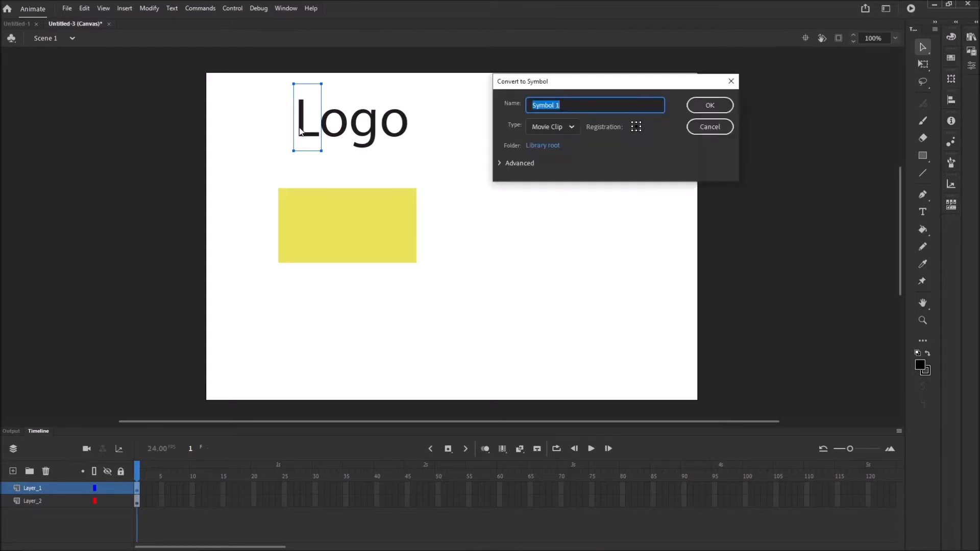
pyautogui.write('Letter L')
pyautogui.click(710, 106)
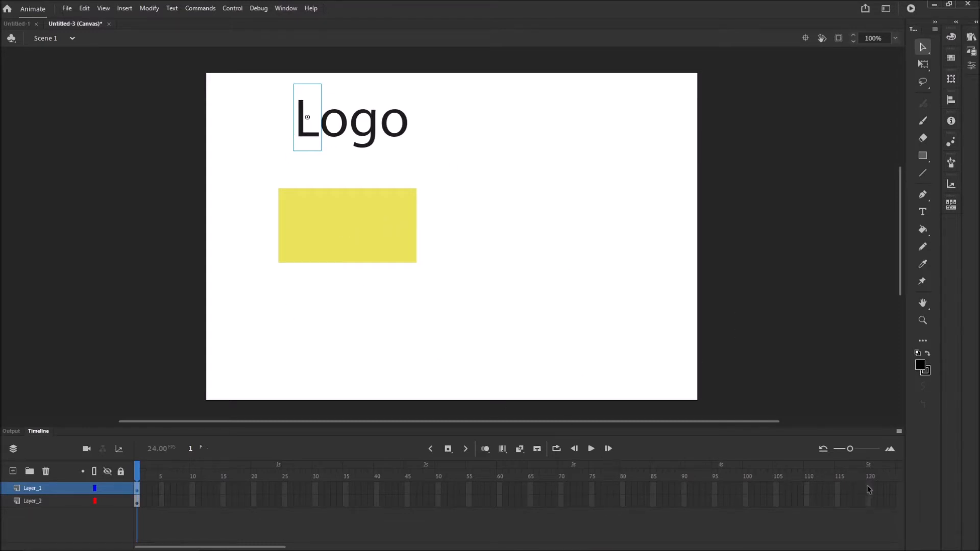
# Extend both Layer_1 and Layer_2 to frame 120 and clear the stage selection.
pyautogui.click(722, 485)
pyautogui.click(869, 489)
pyautogui.moveTo(853, 455); pyautogui.dragTo(849, 454)
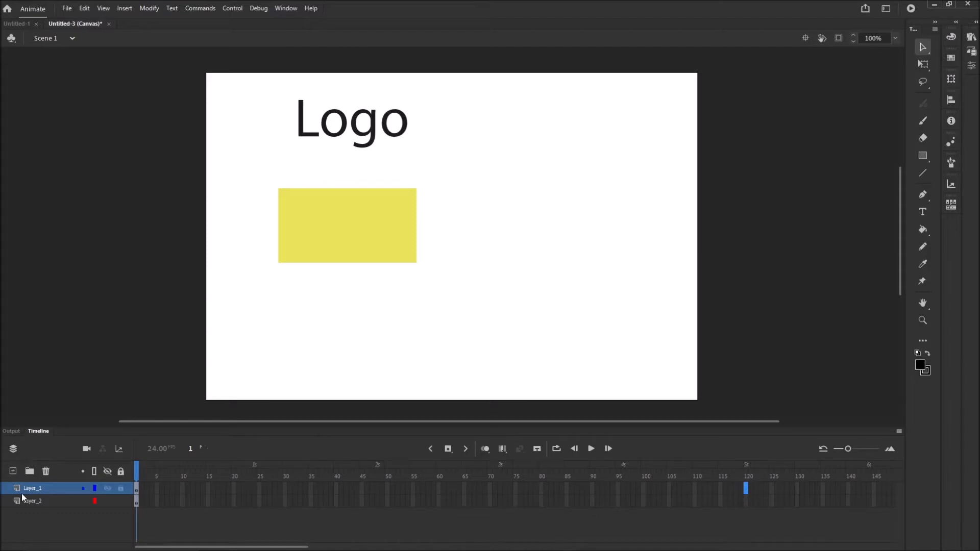
pyautogui.keyDown('shift'); pyautogui.click(746, 501); pyautogui.keyUp('shift')
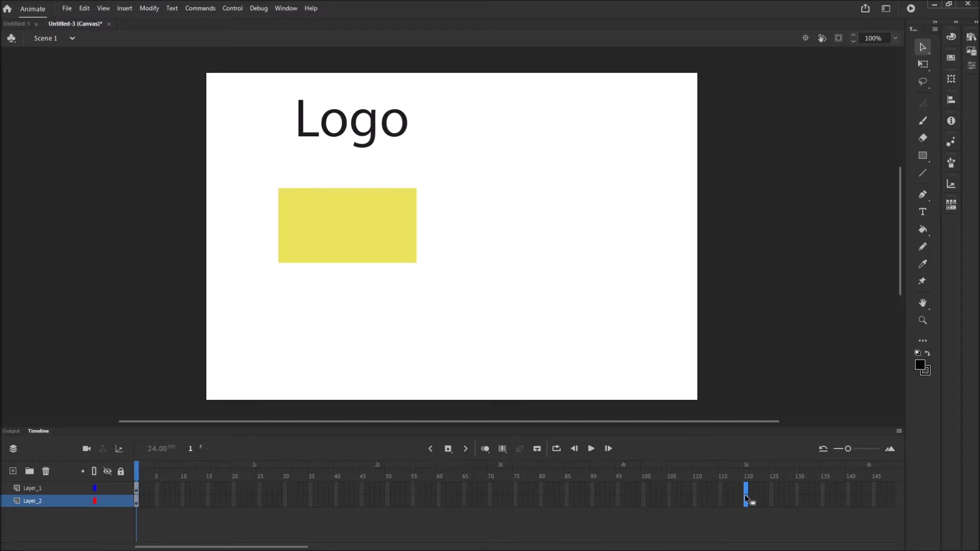
pyautogui.press('F6')
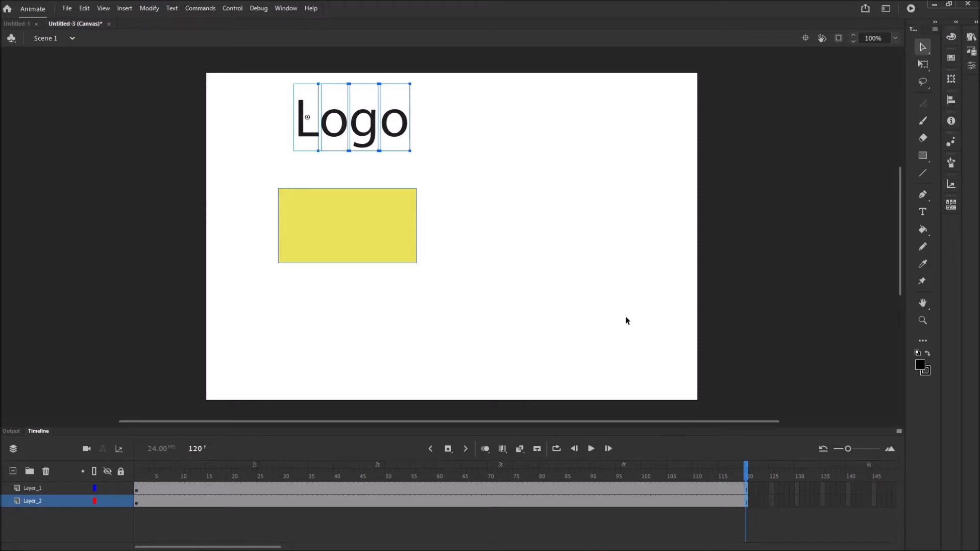
pyautogui.click(498, 322)
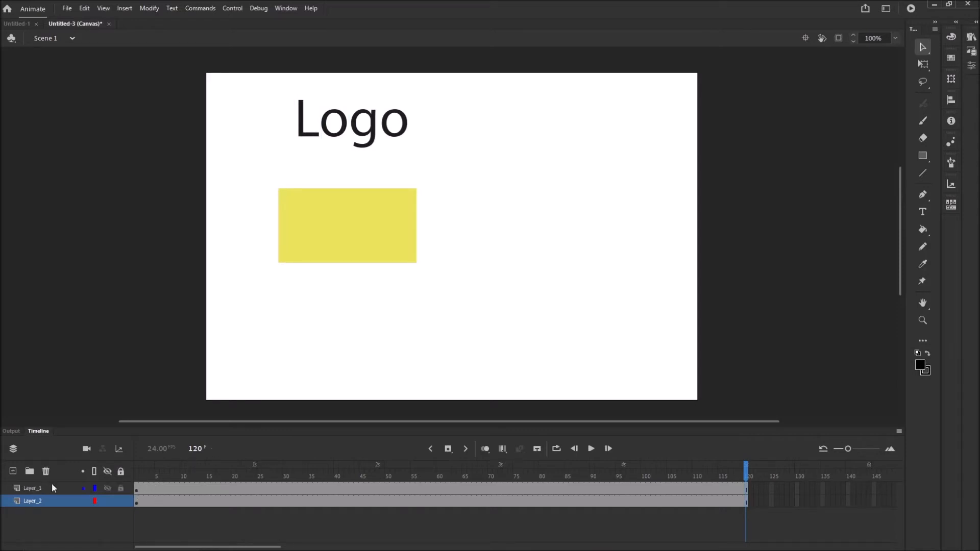
# Enlarge the timeline area and add a new layer named "L" above Layer_1.
pyautogui.click(308, 134)
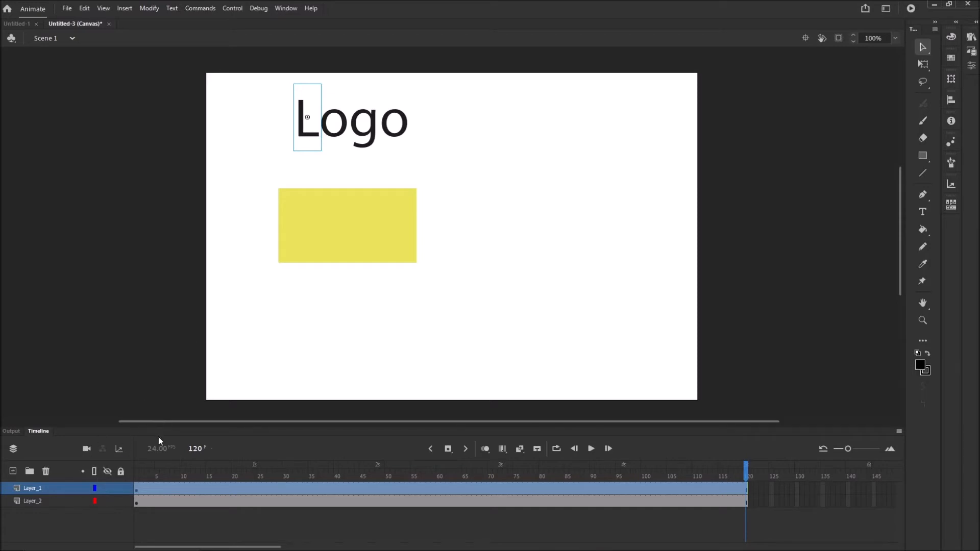
pyautogui.moveTo(167, 427); pyautogui.dragTo(166, 383)
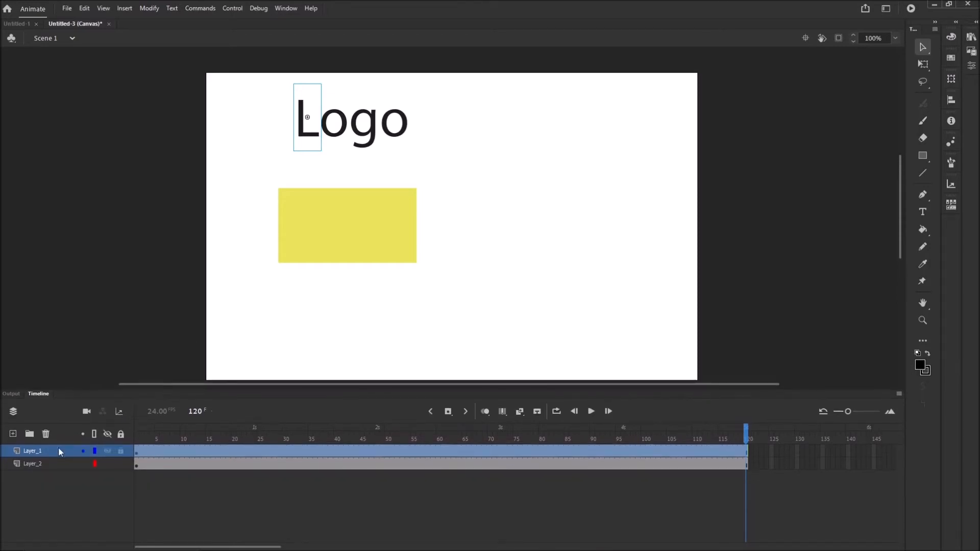
pyautogui.click(13, 435)
pyautogui.doubleClick(43, 451)
pyautogui.write('L')
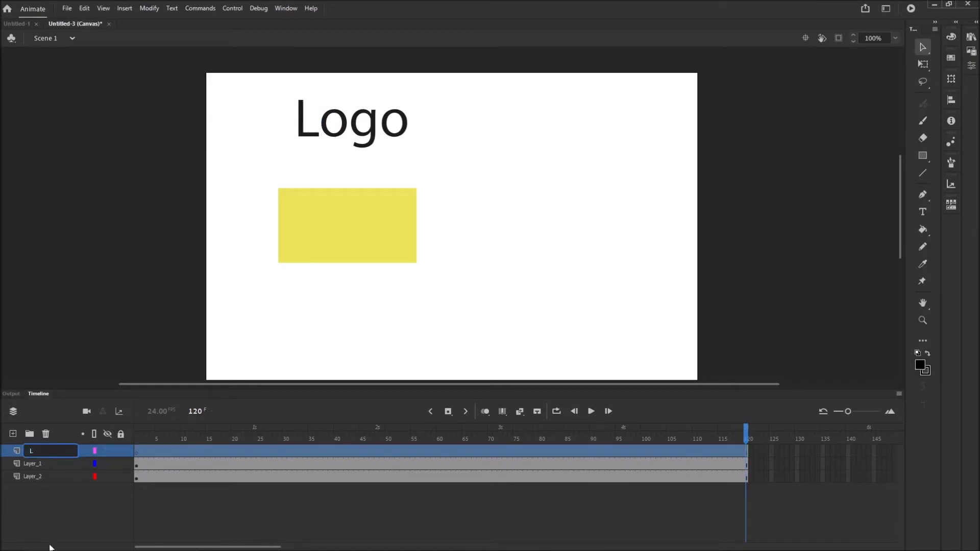
pyautogui.click(58, 532)
# Rename Layer_2 as "Background" and keep layer L at the top of the layer stack.
pyautogui.click(34, 479)
pyautogui.doubleClick(34, 477)
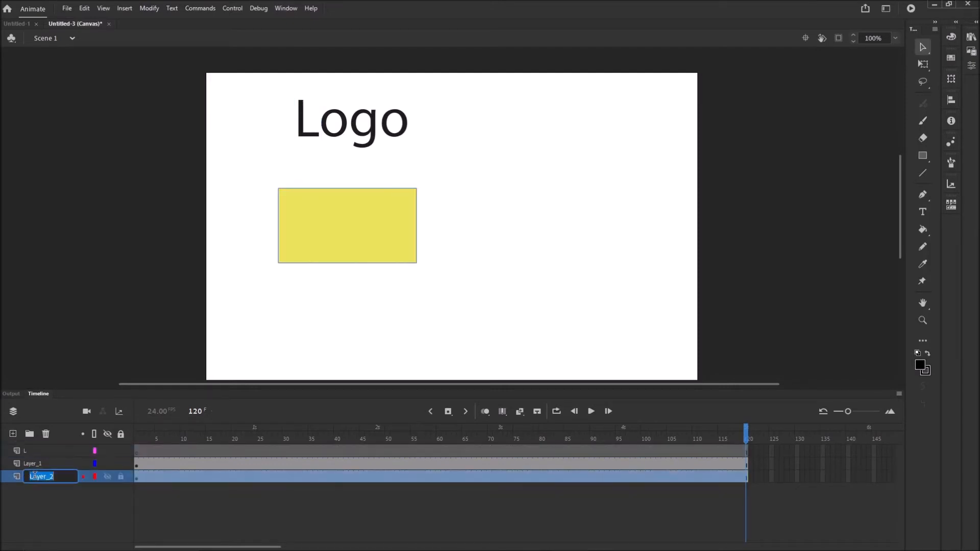
pyautogui.write('BAckground')
pyautogui.click(38, 475)
pyautogui.press('BackSpace')
pyautogui.write('a')
pyautogui.click(64, 512)
pyautogui.moveTo(28, 450); pyautogui.dragTo(43, 467)
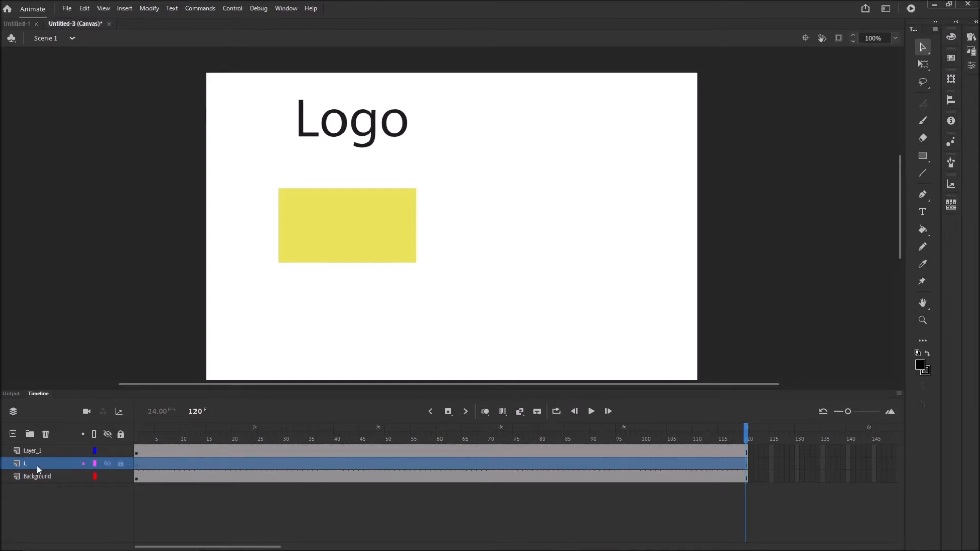
pyautogui.moveTo(38, 464); pyautogui.dragTo(38, 450)
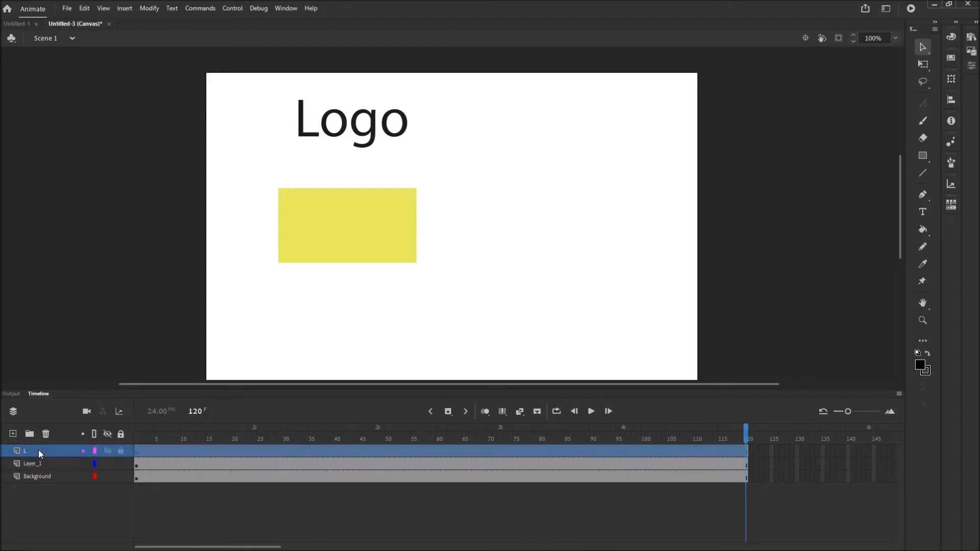
# Move the Letter L symbol from Layer_1 to frame 1 of layer L, pasting it in its original place.
pyautogui.click(308, 134)
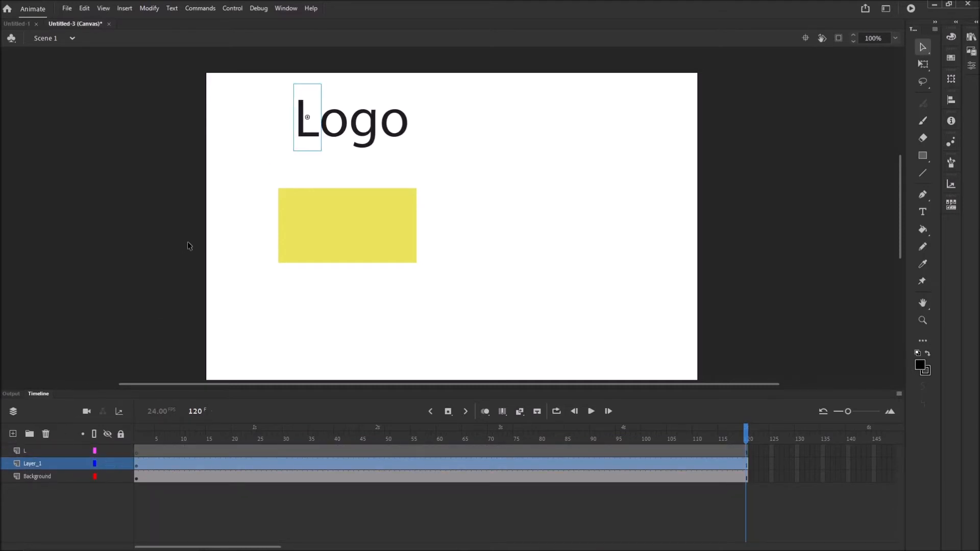
pyautogui.press('Delete')
pyautogui.click(136, 455)
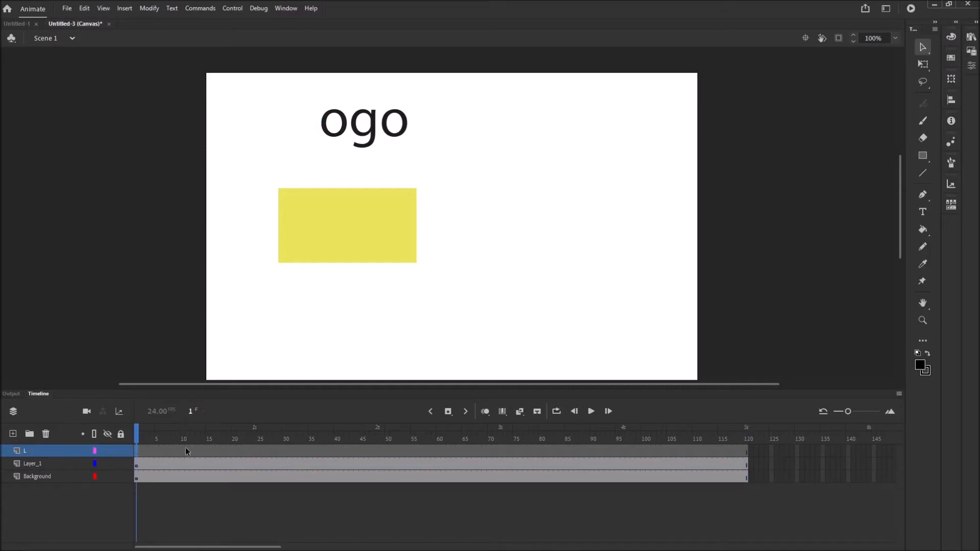
pyautogui.click(84, 9)
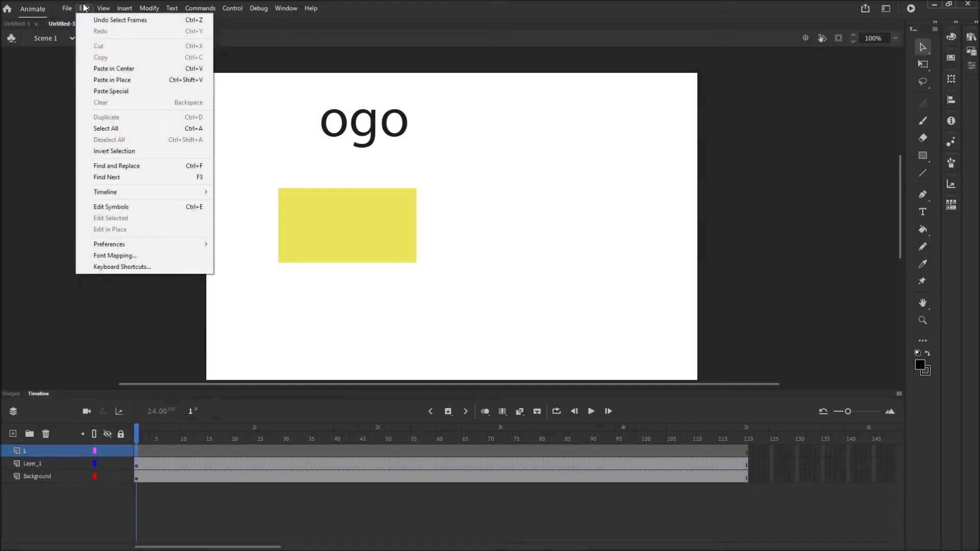
pyautogui.click(103, 79)
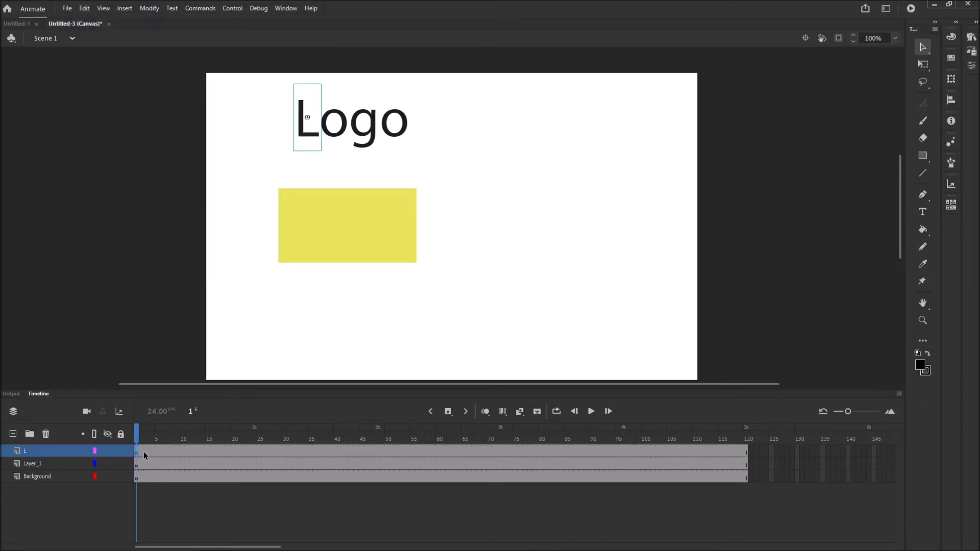
pyautogui.moveTo(137, 436); pyautogui.dragTo(132, 437)
pyautogui.moveTo(137, 434); pyautogui.dragTo(503, 450)
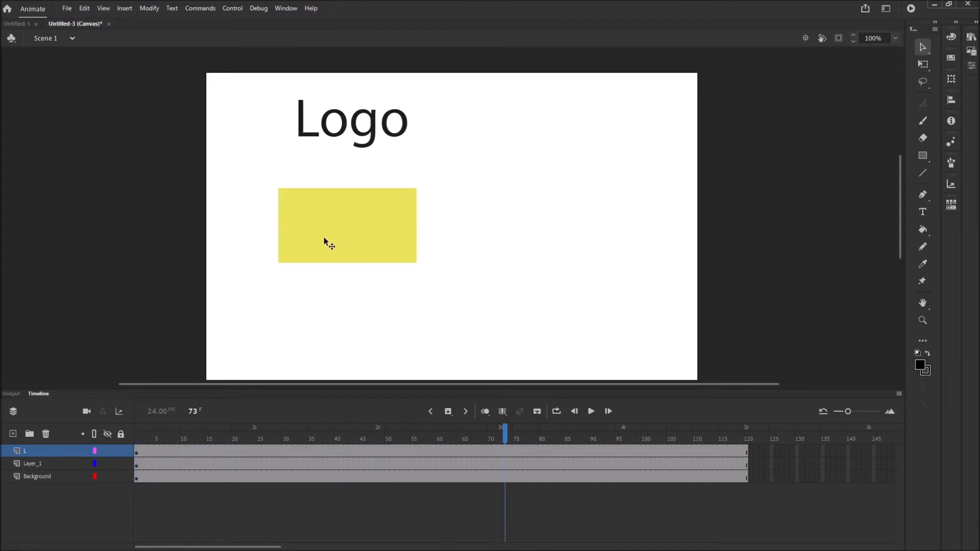
pyautogui.moveTo(507, 431); pyautogui.dragTo(639, 450)
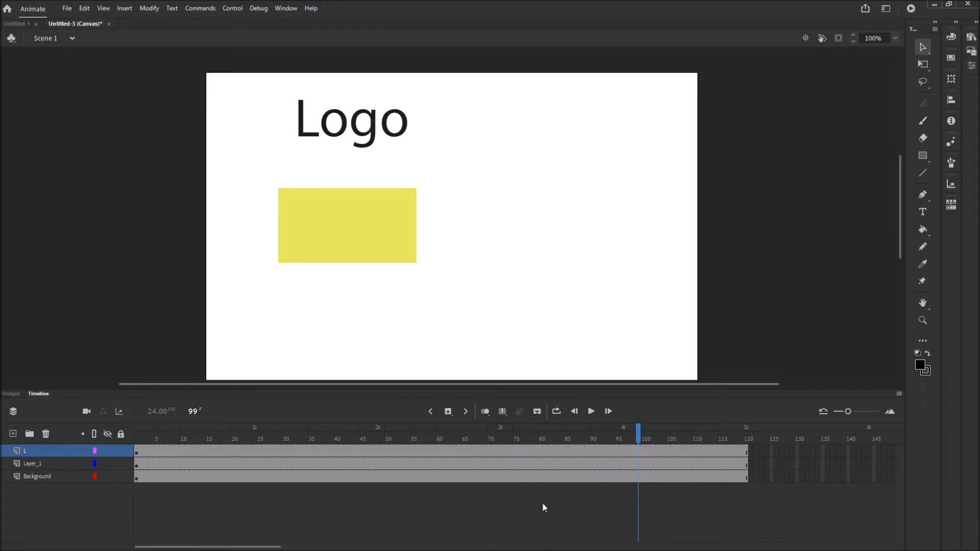
pyautogui.moveTo(258, 547); pyautogui.dragTo(272, 547)
pyautogui.moveTo(573, 442); pyautogui.dragTo(434, 447)
pyautogui.click(435, 448)
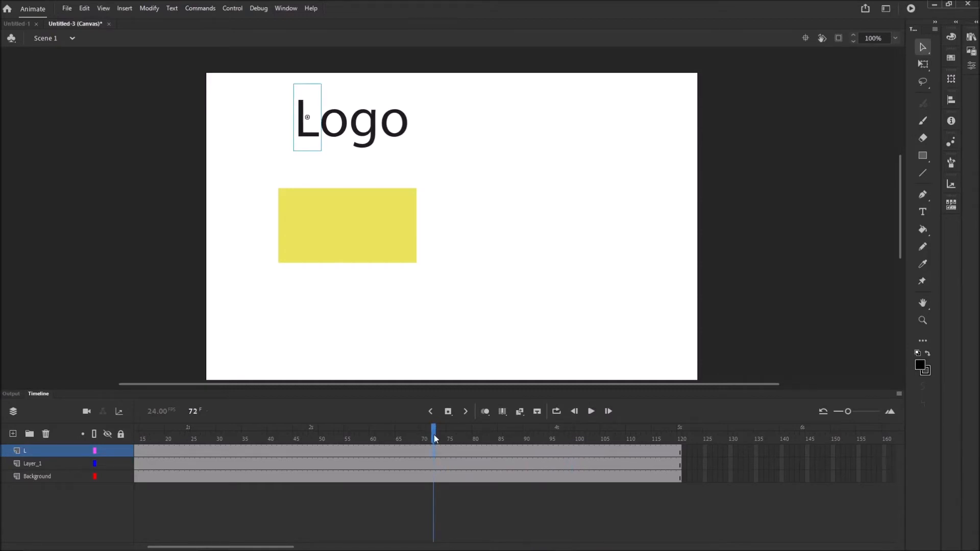
# Extend layers L, Layer_1 and Background to frame 241.
pyautogui.moveTo(435, 435); pyautogui.dragTo(843, 411)
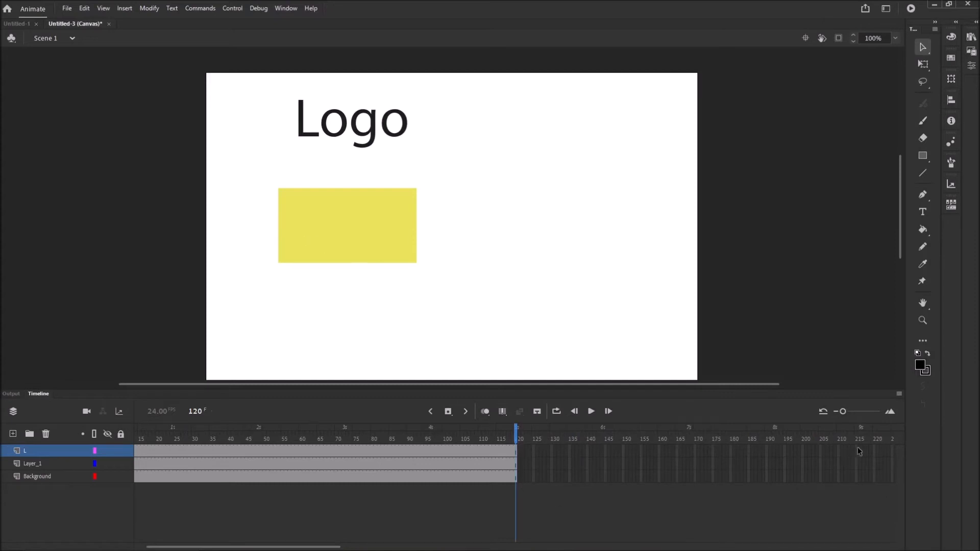
pyautogui.moveTo(323, 548); pyautogui.dragTo(365, 548)
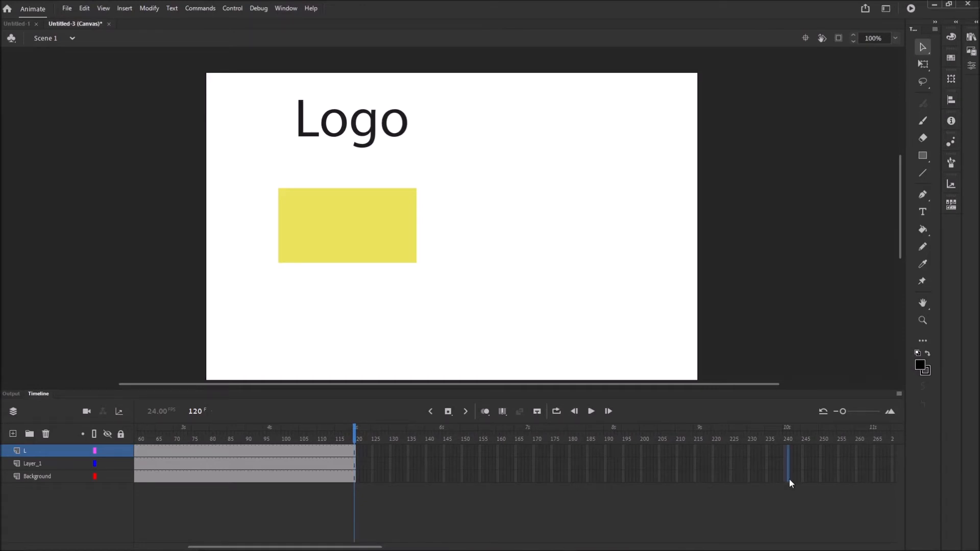
pyautogui.moveTo(789, 479); pyautogui.dragTo(789, 478)
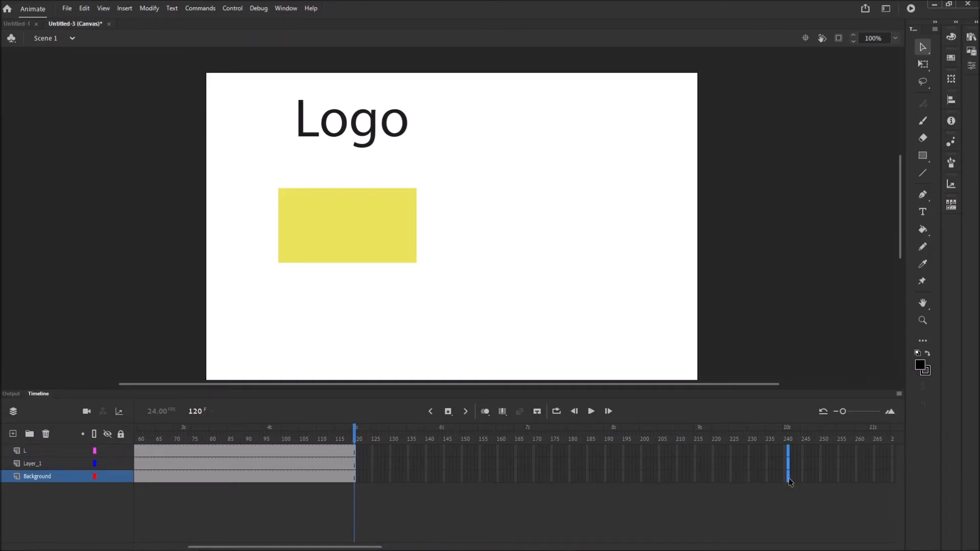
pyautogui.press('F5')
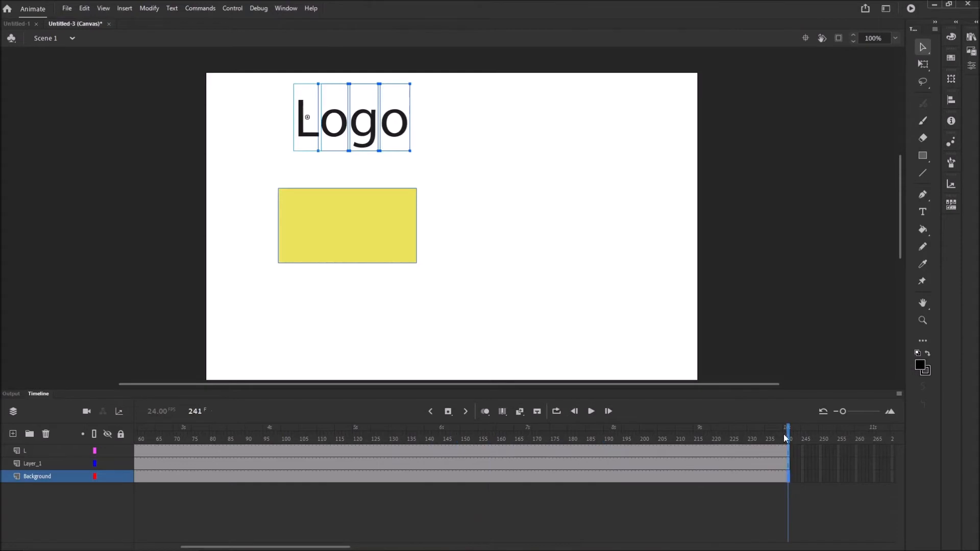
# Insert a keyframe at frame 120 of layer L and create a motion tween over the frames before it.
pyautogui.click(356, 451)
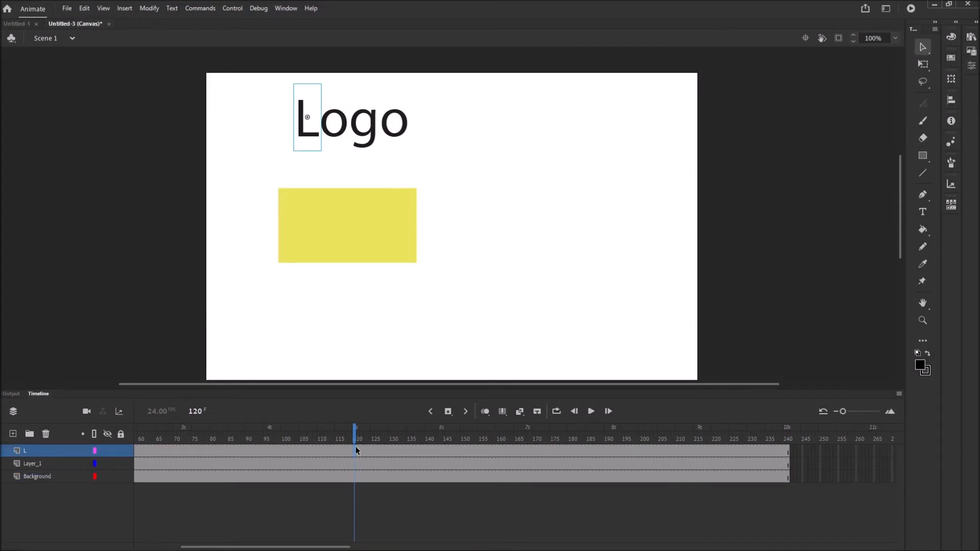
pyautogui.press('F6')
pyautogui.moveTo(354, 430); pyautogui.dragTo(2, 382)
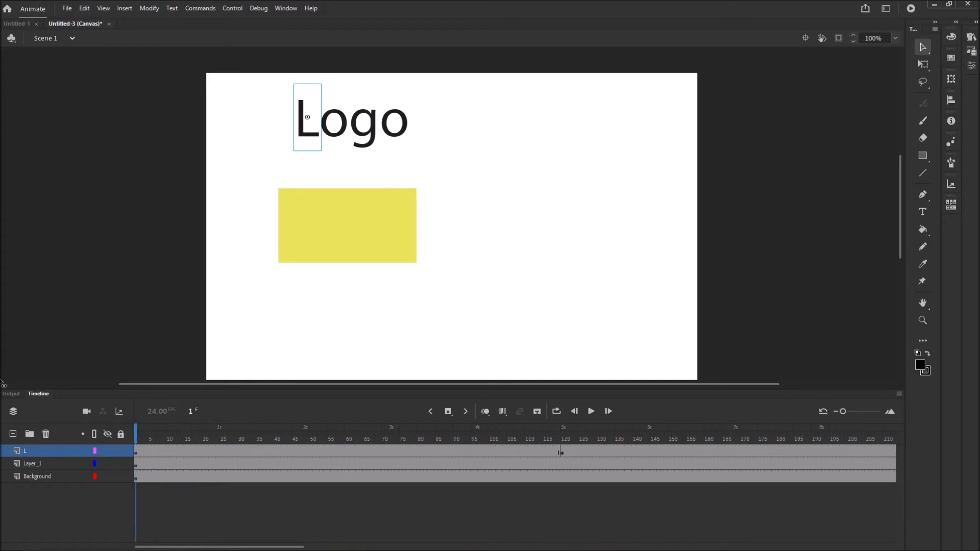
pyautogui.rightClick(252, 451)
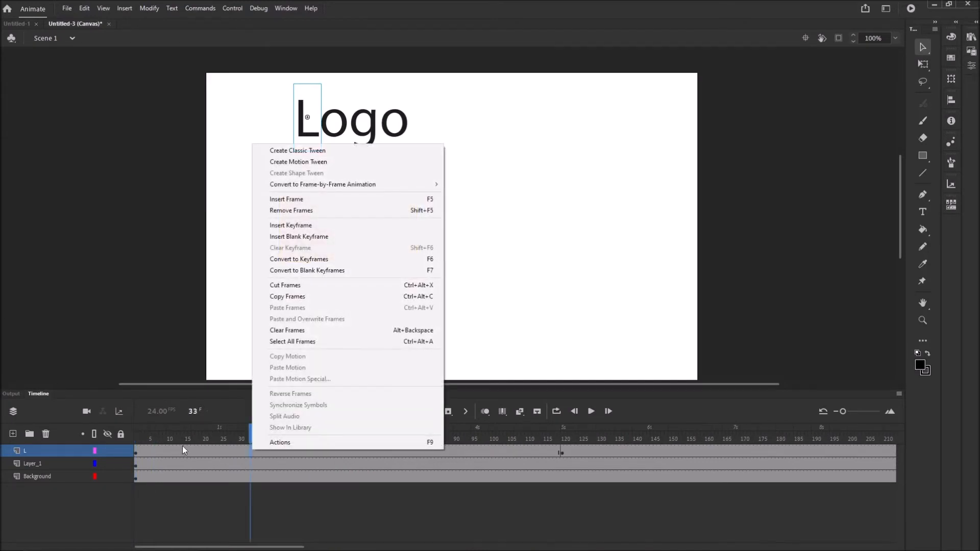
pyautogui.click(298, 162)
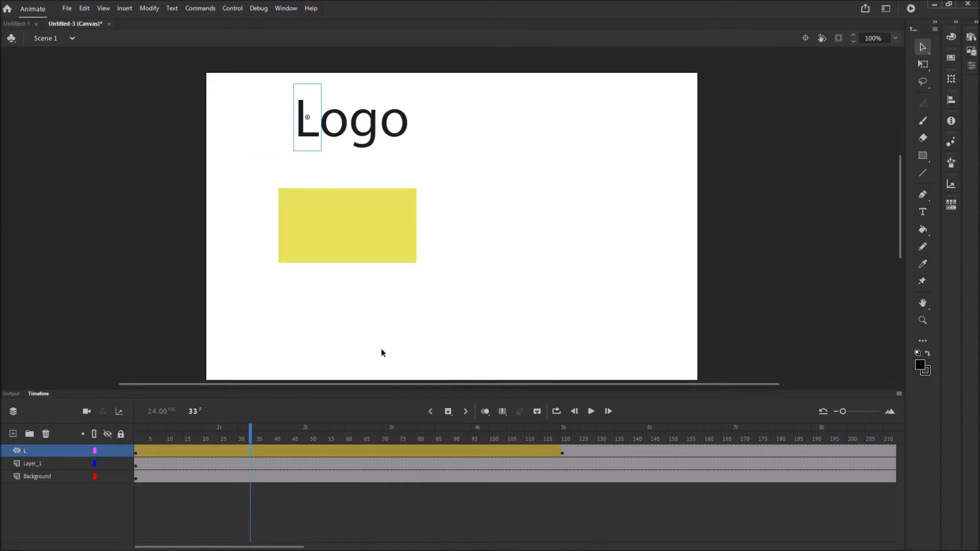
# At frame 48, move the letter L to the right side of the stage, level with the yellow rectangle.
pyautogui.moveTo(249, 430); pyautogui.dragTo(564, 471)
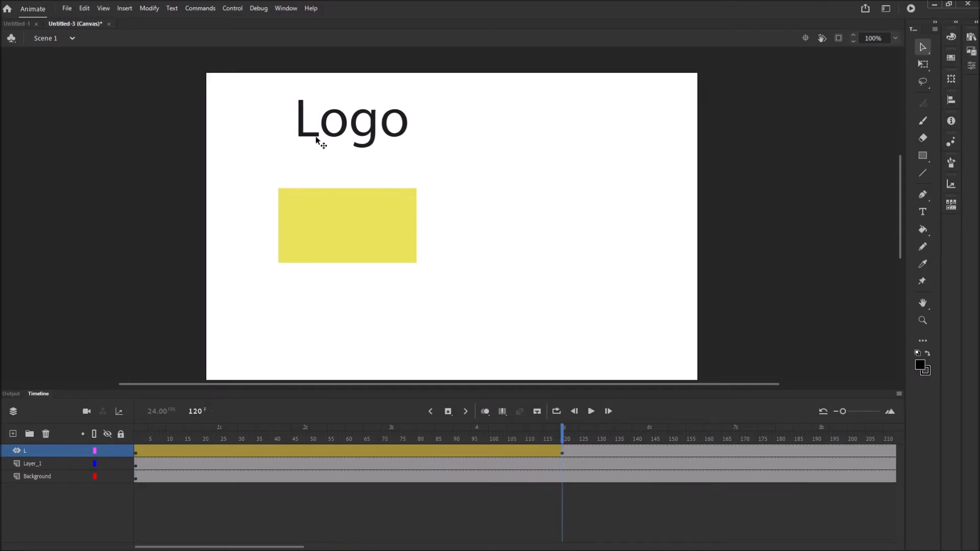
pyautogui.moveTo(563, 435); pyautogui.dragTo(304, 436)
pyautogui.moveTo(301, 129); pyautogui.dragTo(598, 245)
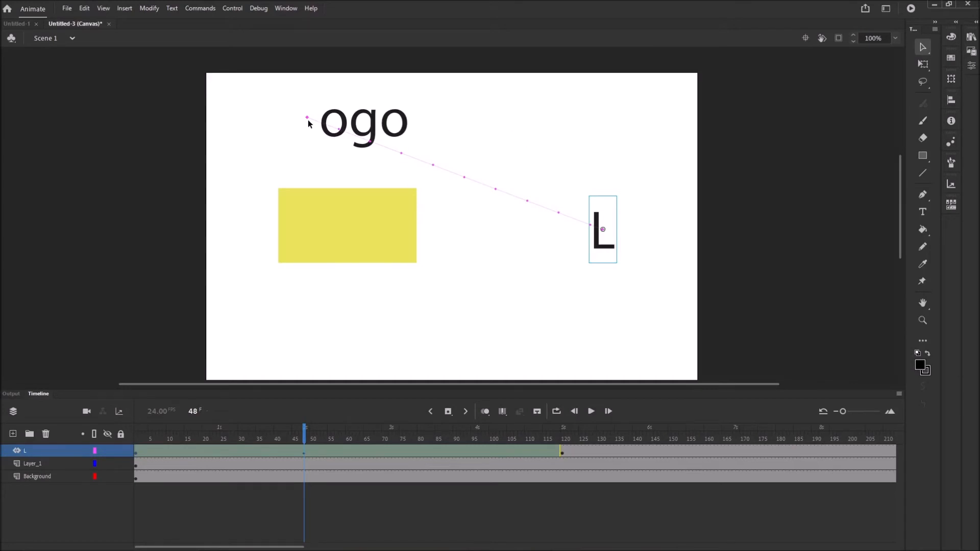
# Scrub through the letter L's motion up to frame 48 and bend its straight motion path upward into an arc.
pyautogui.moveTo(305, 437); pyautogui.dragTo(274, 437)
pyautogui.moveTo(136, 429); pyautogui.dragTo(305, 428)
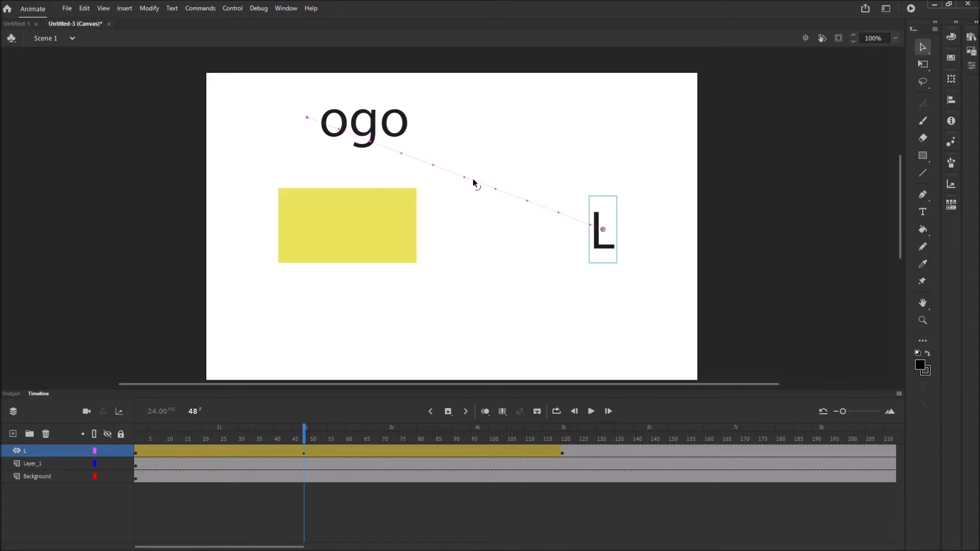
pyautogui.moveTo(477, 181); pyautogui.dragTo(486, 138)
pyautogui.moveTo(547, 144)
pyautogui.mouseDown()
pyautogui.moveTo(566, 144)
pyautogui.moveTo(562, 152)
pyautogui.mouseUp()
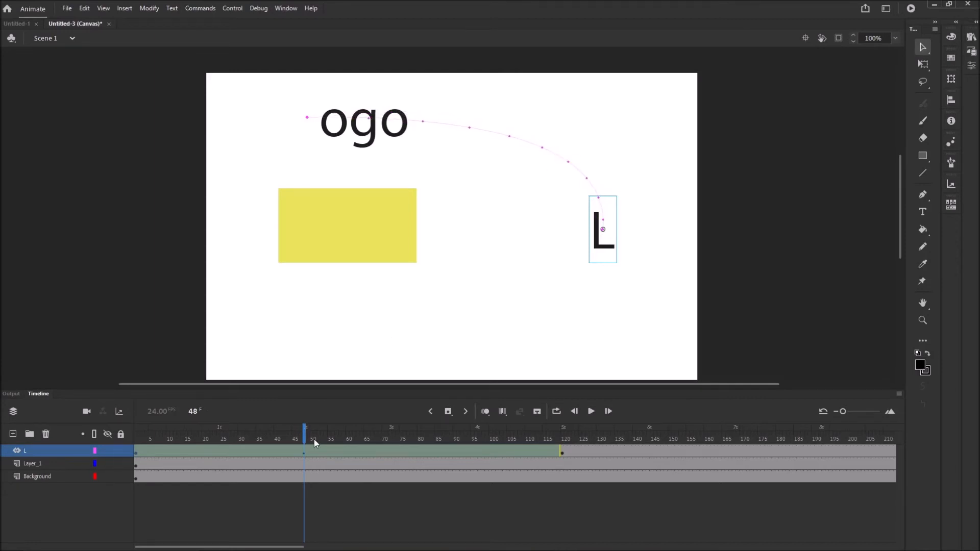
# At frame 119, move the letter L onto the left end of the yellow rectangle.
pyautogui.moveTo(305, 437); pyautogui.dragTo(560, 463)
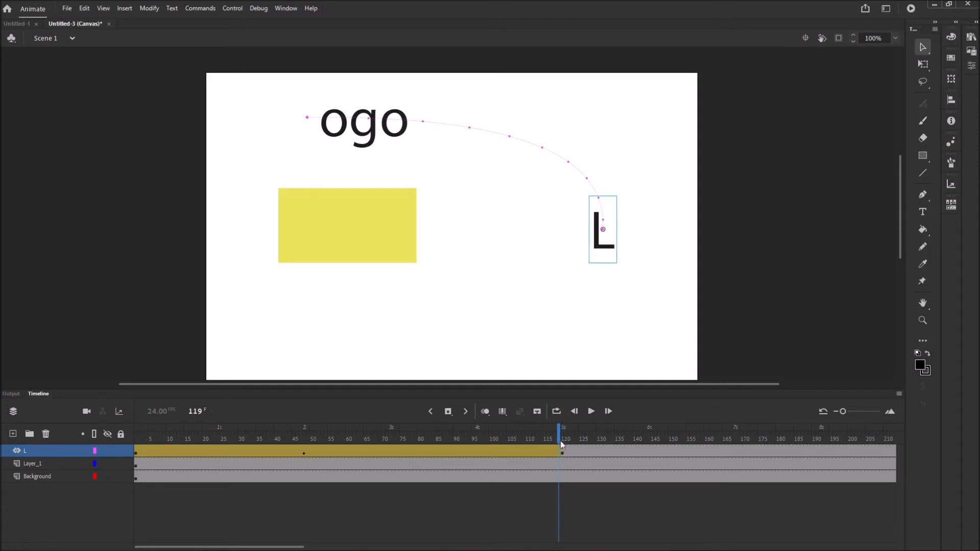
pyautogui.moveTo(590, 249); pyautogui.dragTo(290, 238)
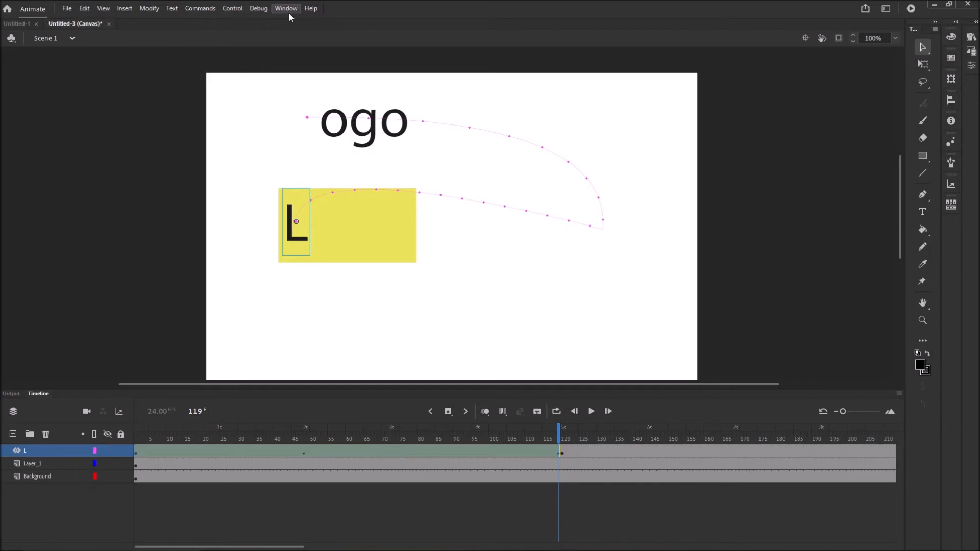
# Show the grid on the stage and bend the return part of the letter L's motion path further upward.
pyautogui.click(103, 8)
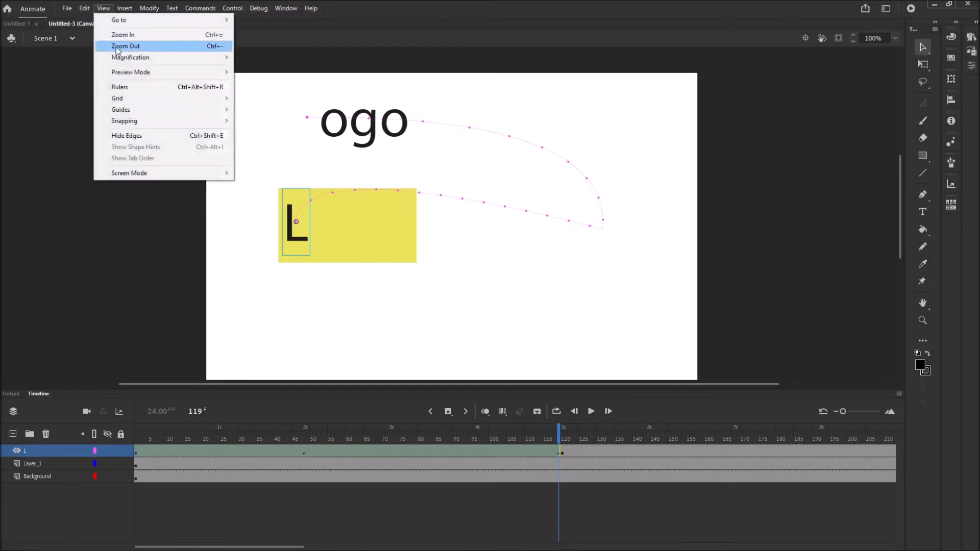
pyautogui.moveTo(131, 99)
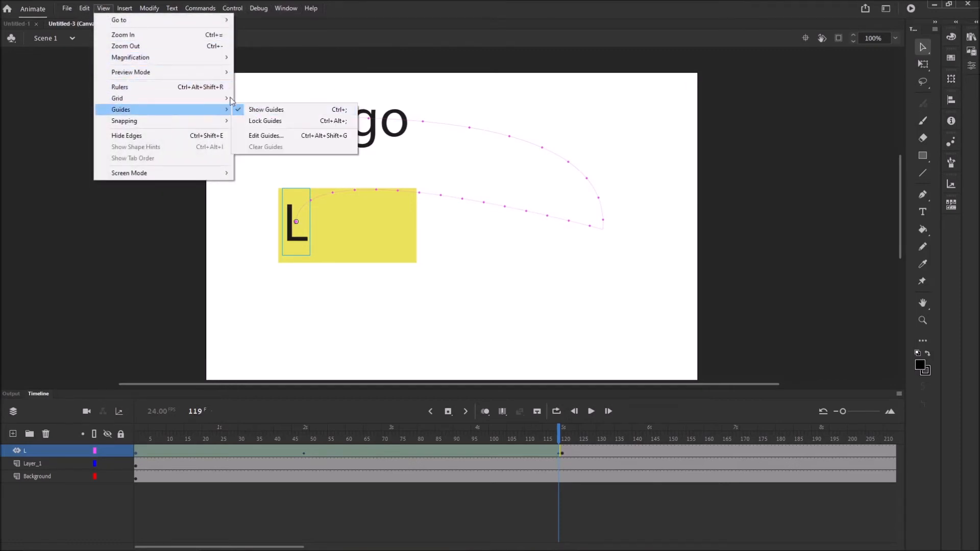
pyautogui.click(250, 101)
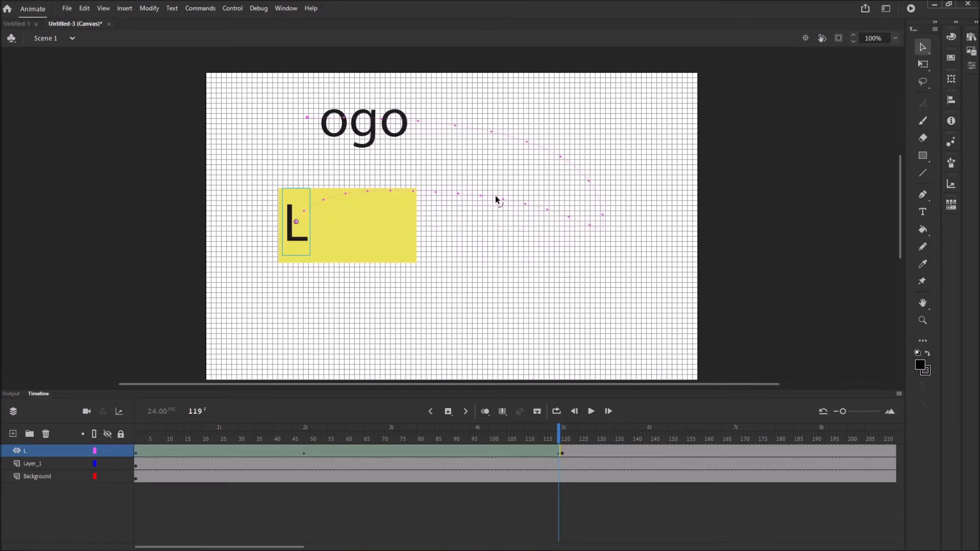
pyautogui.moveTo(494, 195); pyautogui.dragTo(437, 179)
# At frame 1, scale the letter L down about its centre to about 36 by 87 pixels using Free Transform.
pyautogui.press('q')
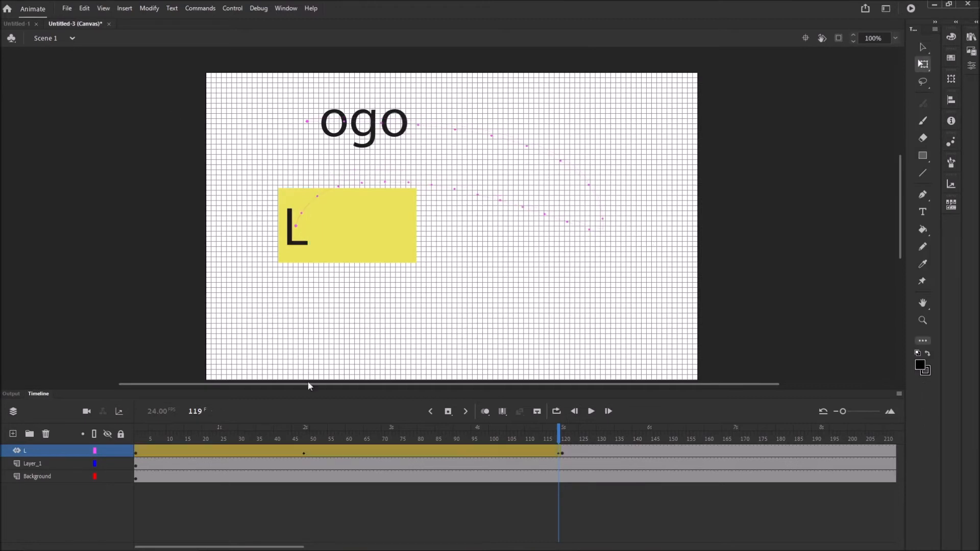
pyautogui.moveTo(560, 435); pyautogui.dragTo(560, 411)
pyautogui.moveTo(559, 435); pyautogui.dragTo(121, 397)
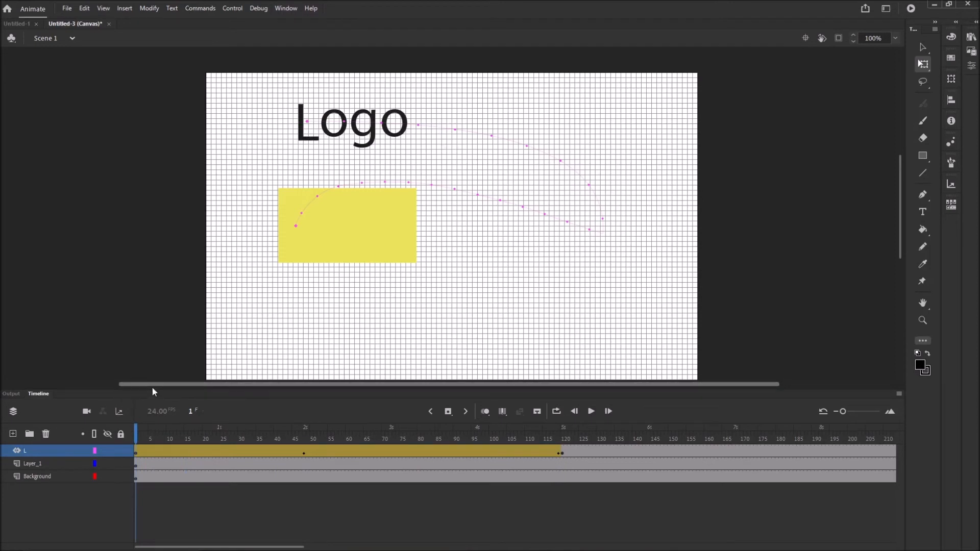
pyautogui.moveTo(136, 434); pyautogui.dragTo(111, 438)
pyautogui.click(308, 141)
pyautogui.moveTo(322, 87); pyautogui.dragTo(319, 98)
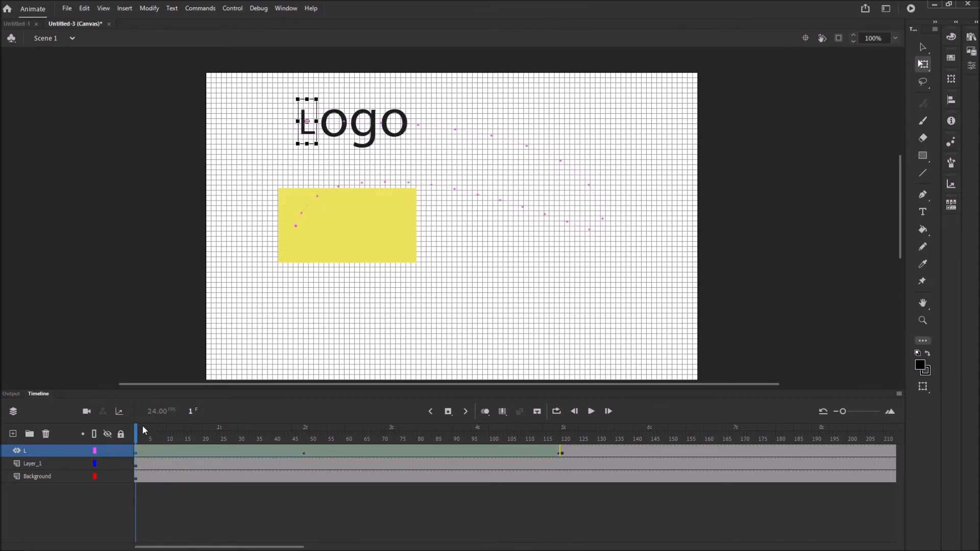
# At frame 119, enlarge the letter L to about 61 by 147 pixels and check its position and size properties.
pyautogui.moveTo(137, 437)
pyautogui.mouseDown()
pyautogui.moveTo(301, 438)
pyautogui.moveTo(380, 460)
pyautogui.moveTo(561, 480)
pyautogui.mouseUp()
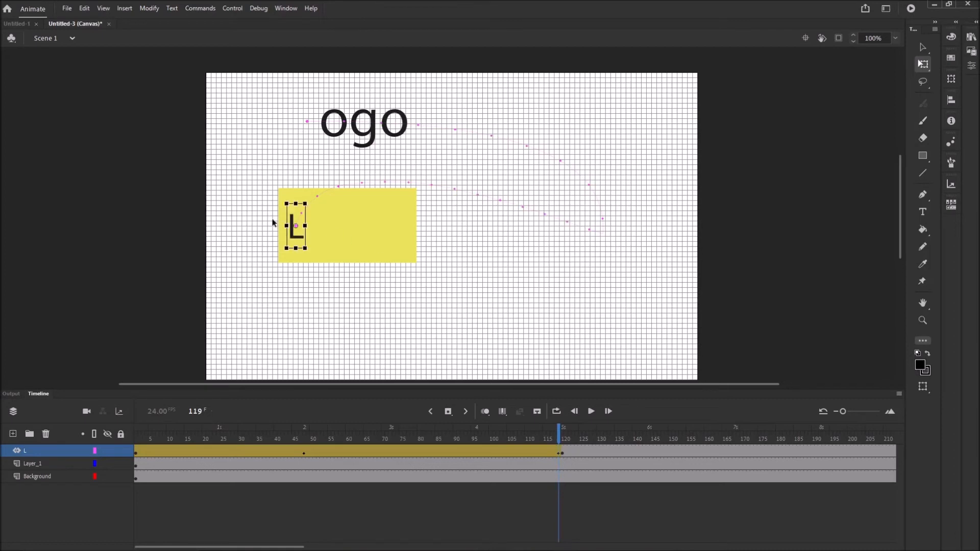
pyautogui.moveTo(305, 203); pyautogui.dragTo(312, 188)
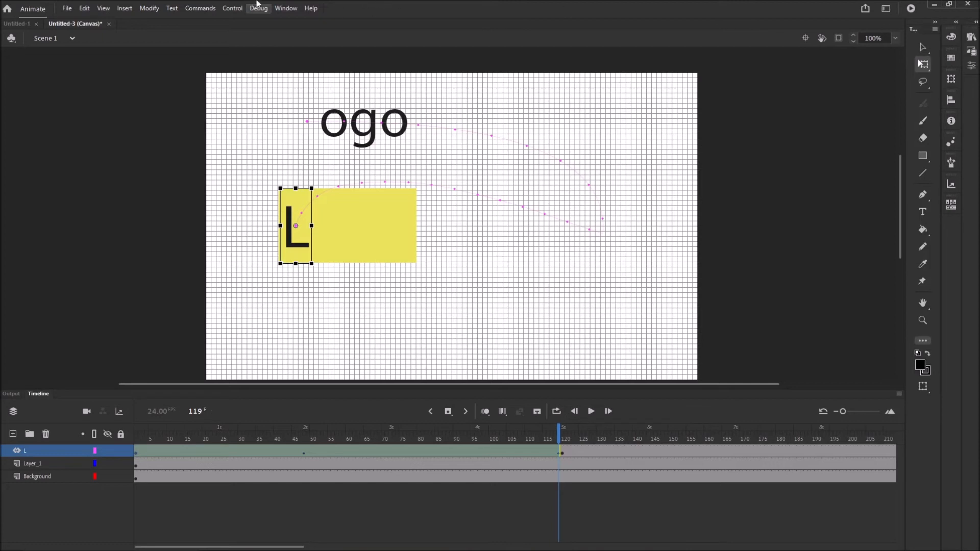
pyautogui.click(284, 9)
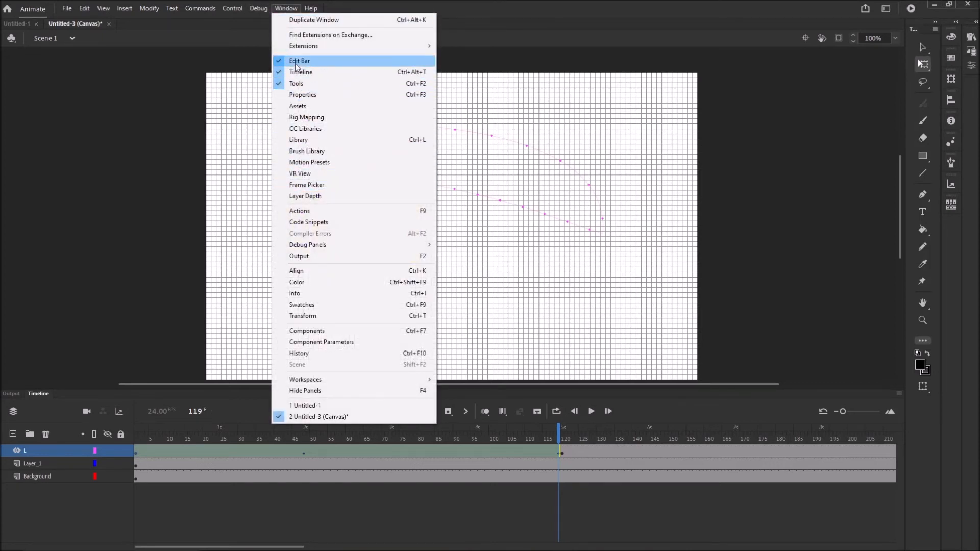
pyautogui.click(324, 95)
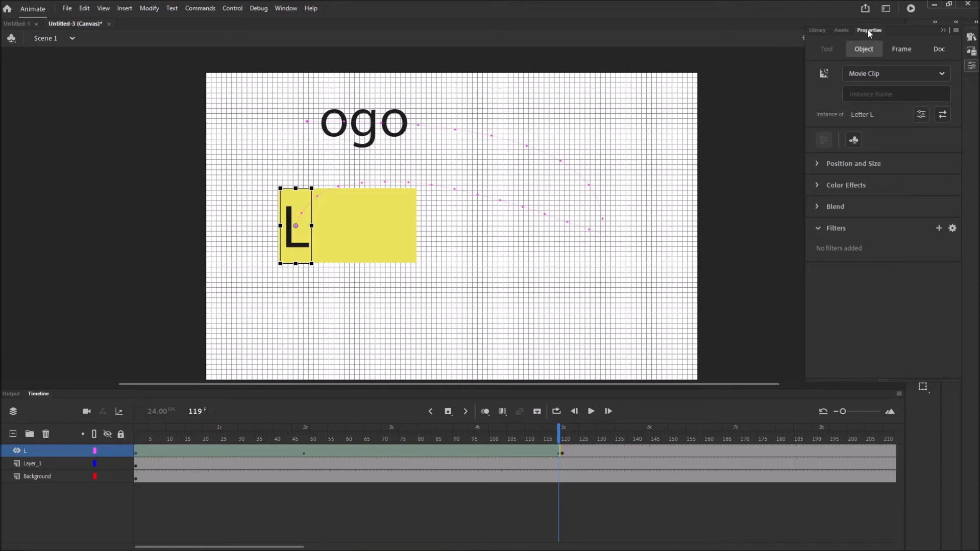
pyautogui.click(817, 163)
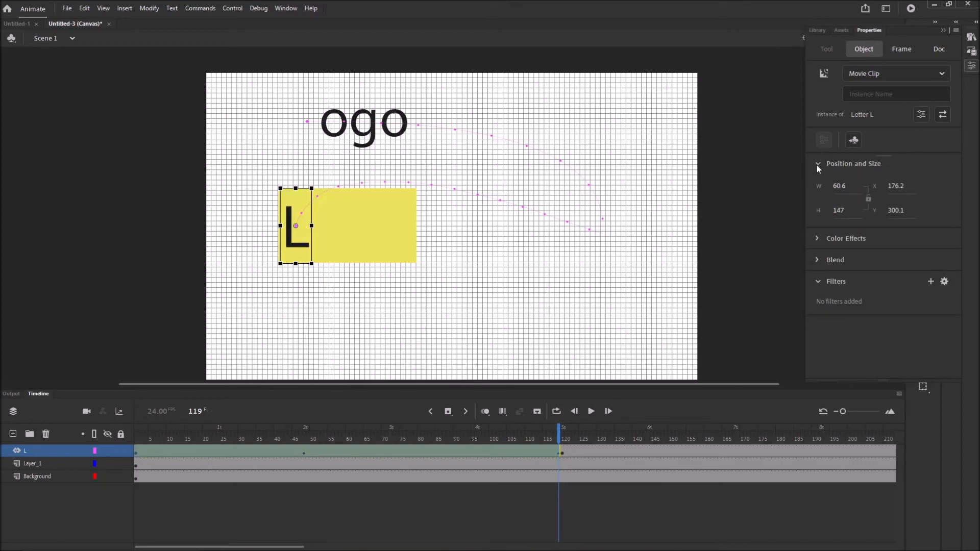
pyautogui.click(818, 163)
pyautogui.click(818, 163)
pyautogui.click(422, 202)
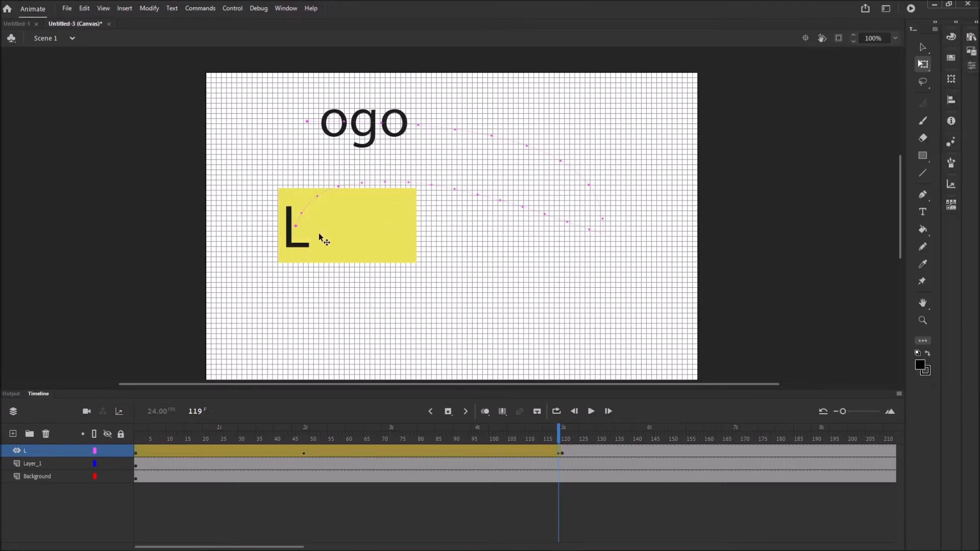
# Go back to frame 1, select the letter L and dock its properties permanently beside the stage.
pyautogui.click(299, 245)
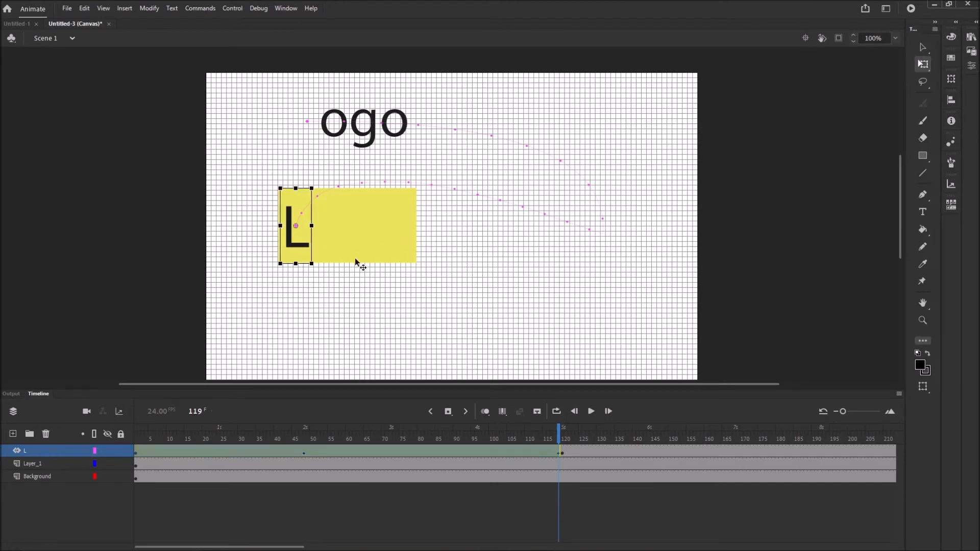
pyautogui.moveTo(560, 435); pyautogui.dragTo(135, 436)
pyautogui.click(266, 162)
pyautogui.click(309, 135)
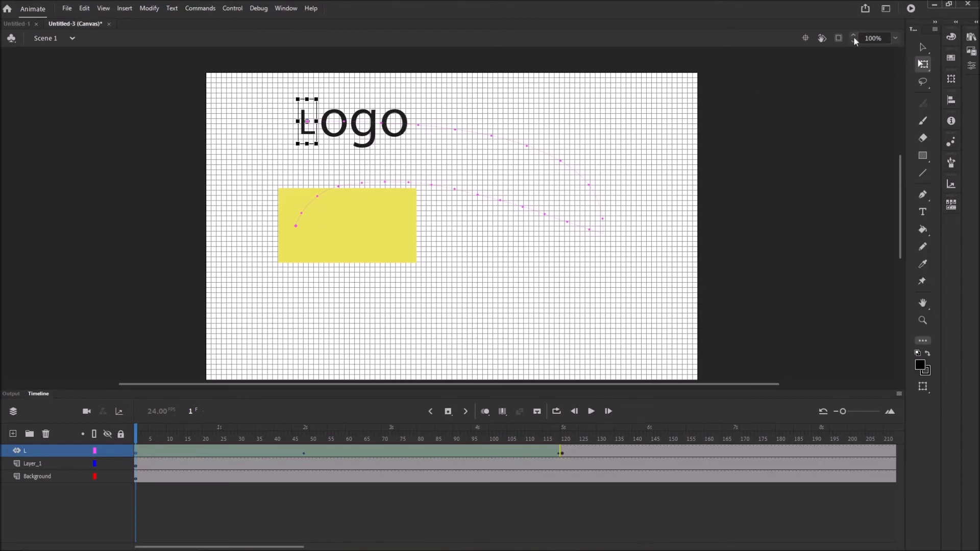
pyautogui.click(286, 8)
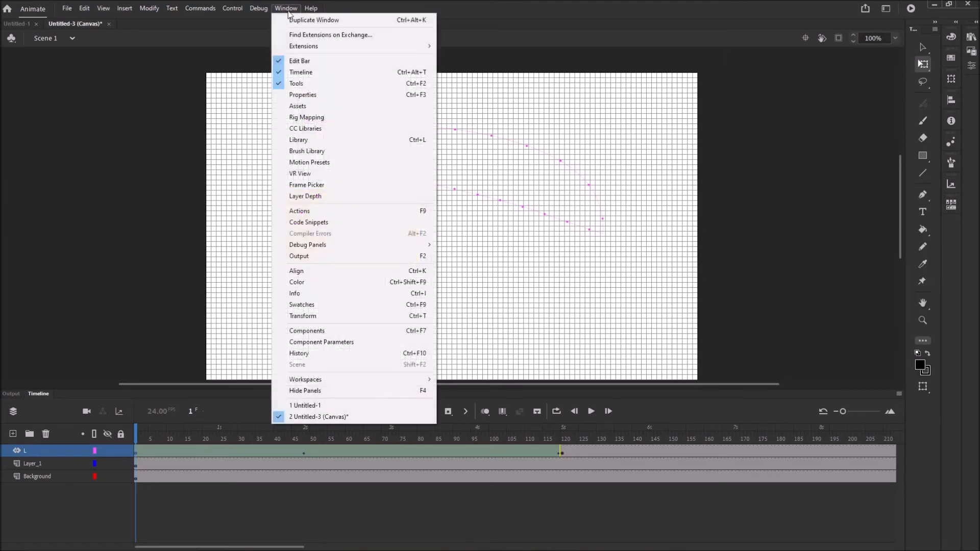
pyautogui.click(302, 95)
pyautogui.moveTo(903, 29); pyautogui.dragTo(926, 68)
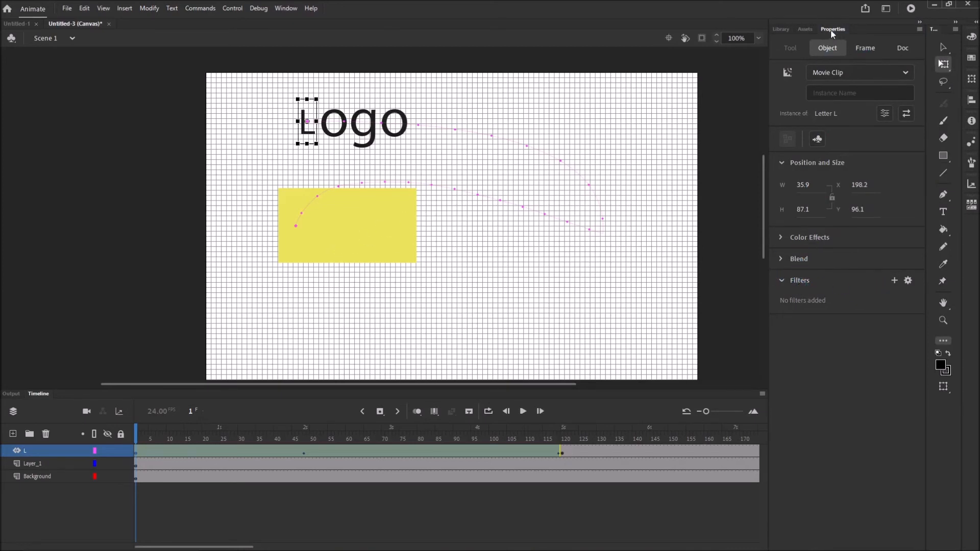
# Add a Blur filter to the letter L at frame 1 with Blur X and Y set to 13.
pyautogui.click(896, 281)
pyautogui.click(899, 316)
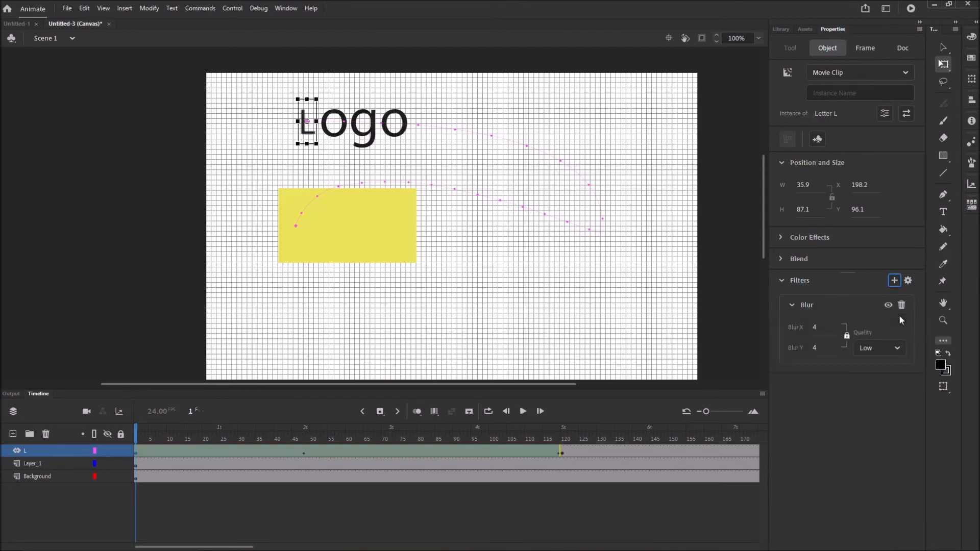
pyautogui.moveTo(815, 327); pyautogui.dragTo(824, 327)
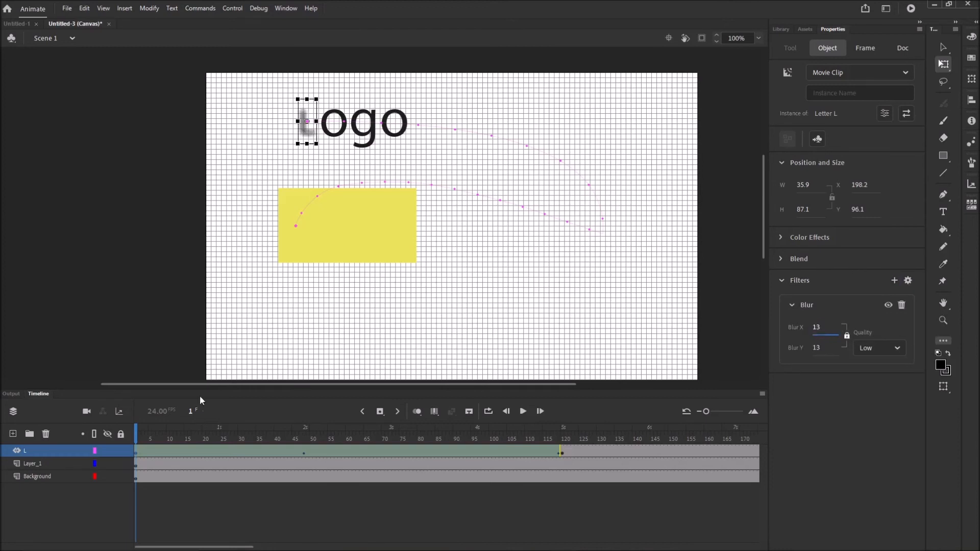
# At frame 119, set the letter L's Blur X and Y to 0.
pyautogui.moveTo(137, 438); pyautogui.dragTo(559, 449)
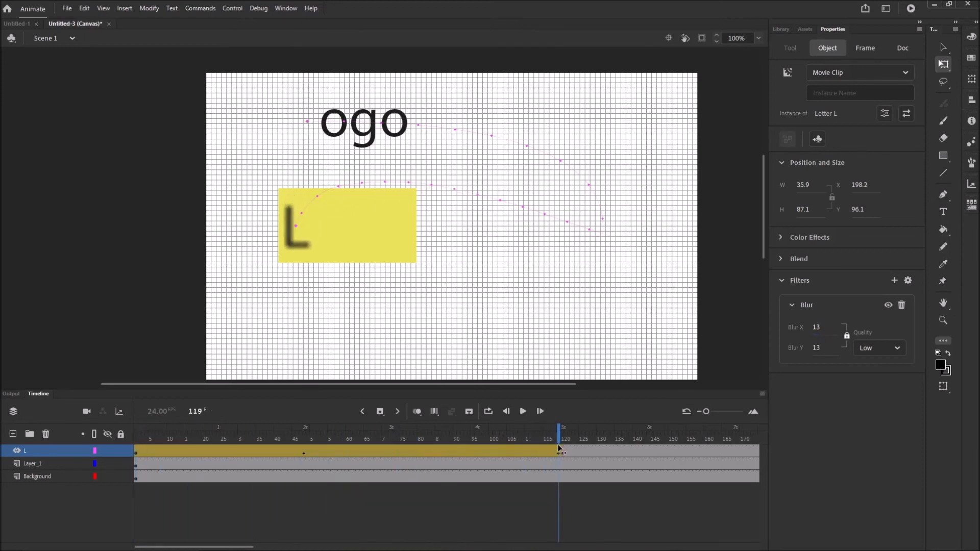
pyautogui.click(298, 247)
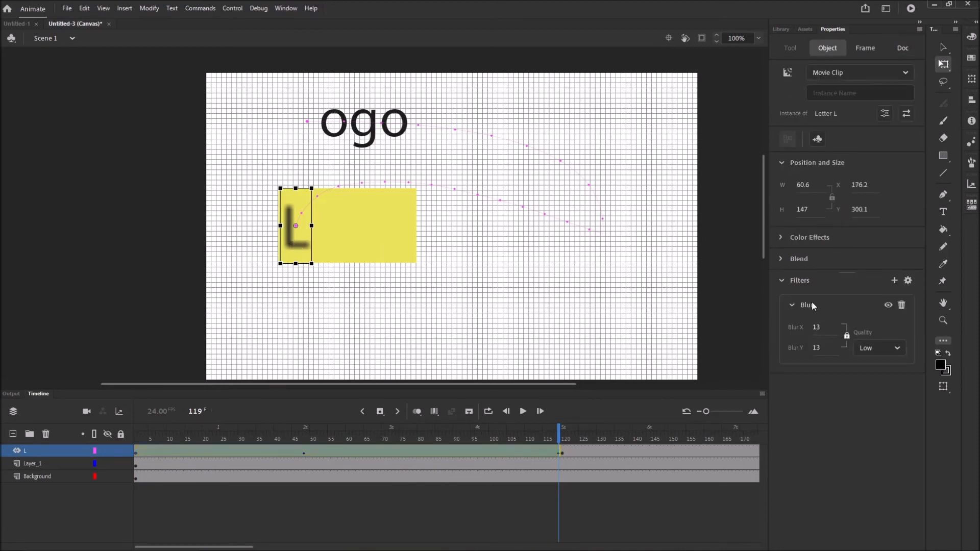
pyautogui.moveTo(779, 328); pyautogui.dragTo(759, 329)
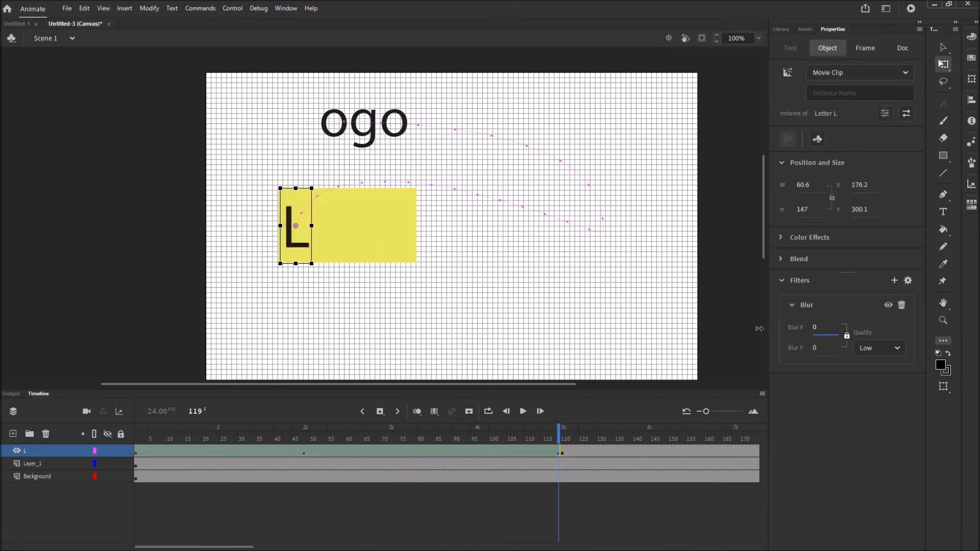
# Return to frame 1, select the letter L and reapply its starting blur amount.
pyautogui.moveTo(562, 433); pyautogui.dragTo(136, 382)
pyautogui.click(137, 434)
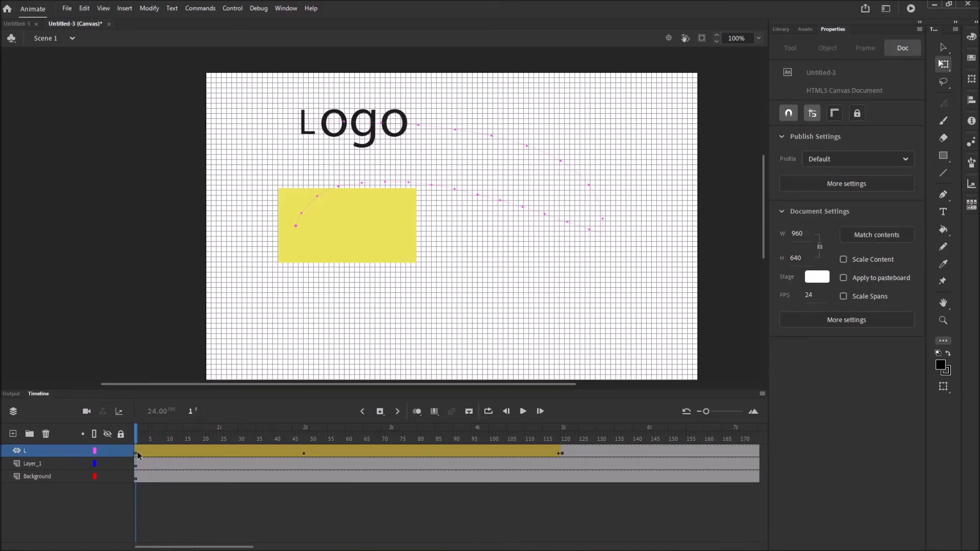
pyautogui.moveTo(137, 437)
pyautogui.mouseDown()
pyautogui.moveTo(147, 435)
pyautogui.moveTo(134, 435)
pyautogui.mouseUp()
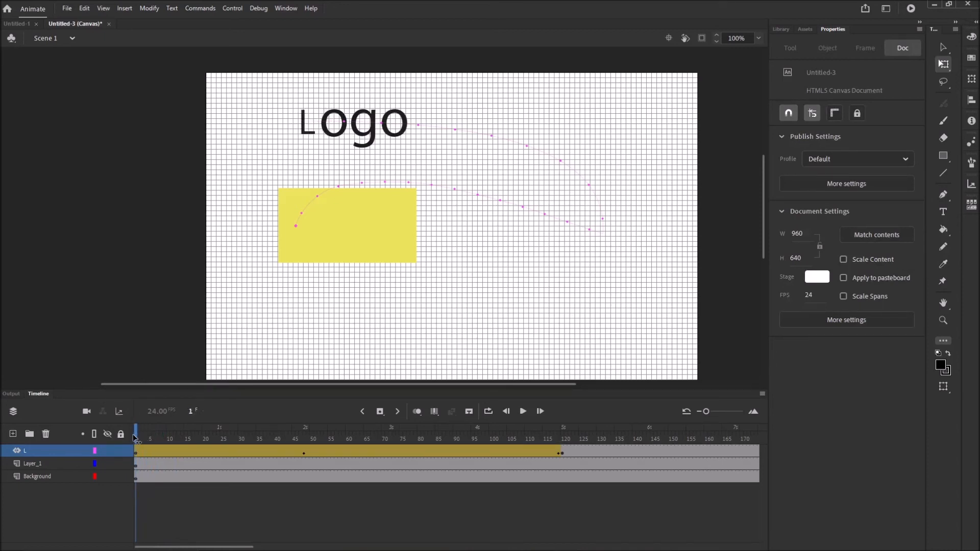
pyautogui.click(308, 133)
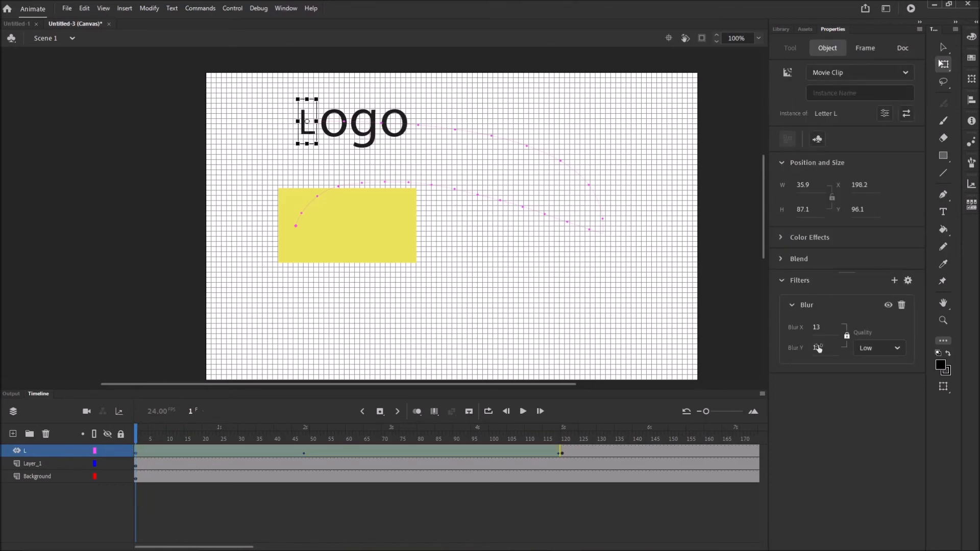
pyautogui.moveTo(817, 330); pyautogui.dragTo(818, 329)
pyautogui.click(819, 327)
pyautogui.click(820, 327)
pyautogui.moveTo(142, 433)
pyautogui.mouseDown()
pyautogui.moveTo(342, 443)
pyautogui.moveTo(553, 474)
pyautogui.moveTo(117, 446)
pyautogui.moveTo(573, 470)
pyautogui.moveTo(133, 444)
pyautogui.mouseUp()
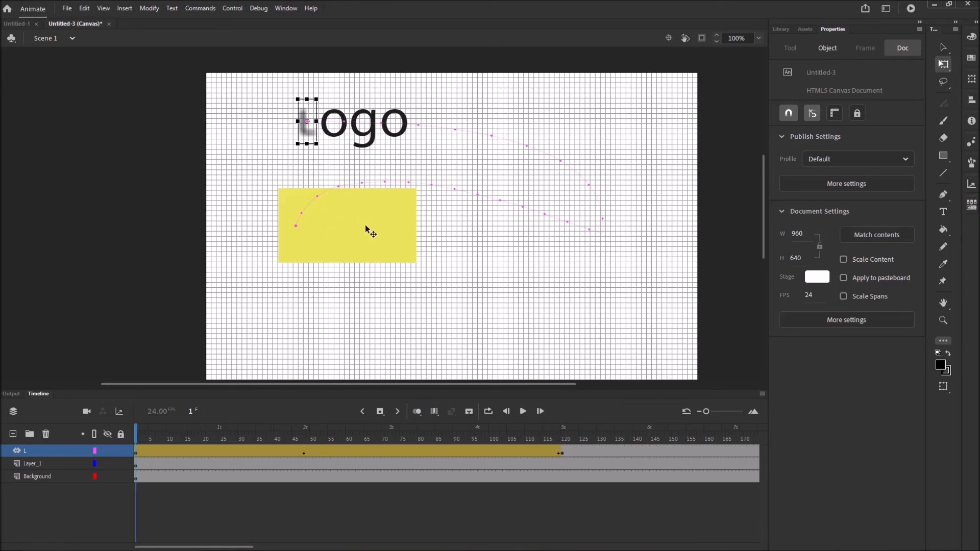
# Test the movie in the browser, close the preview and return to the timeline.
pyautogui.click(233, 8)
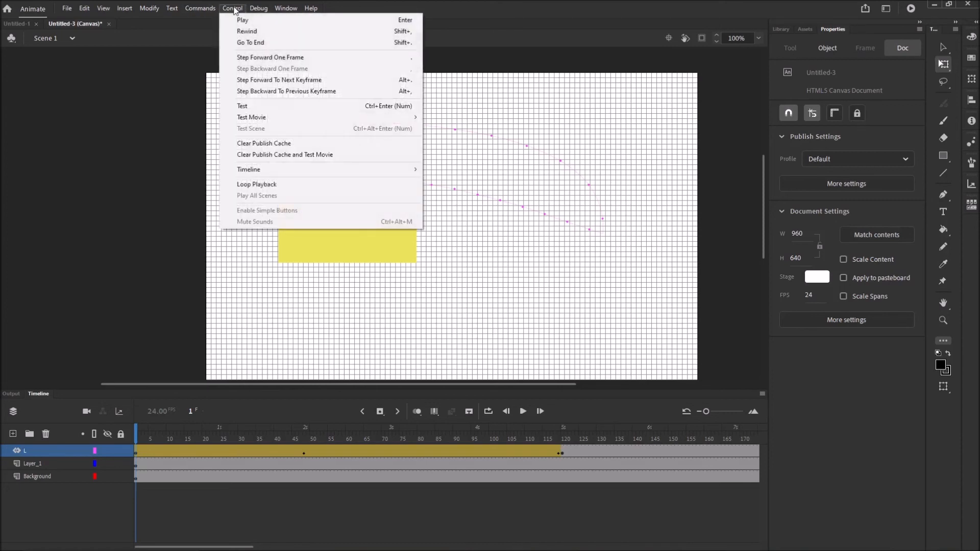
pyautogui.click(257, 110)
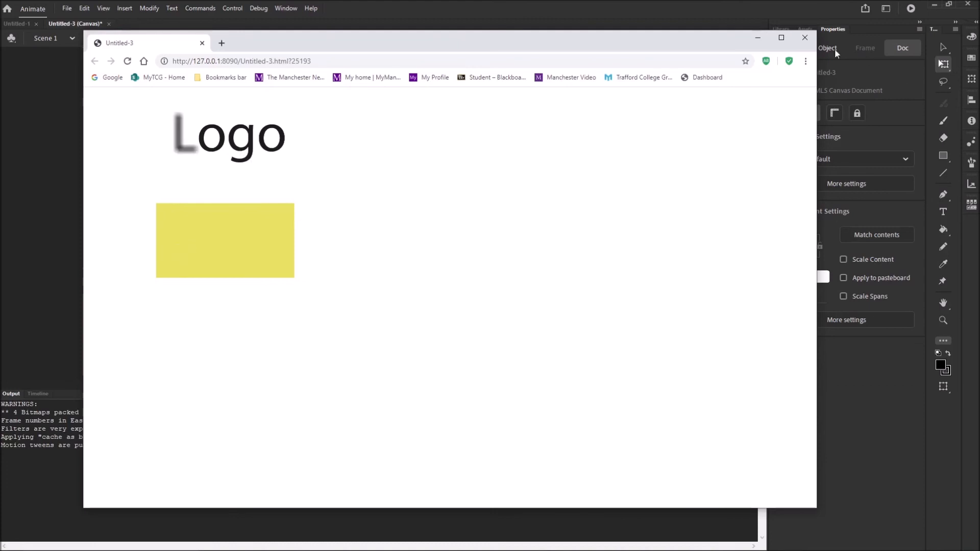
pyautogui.click(805, 39)
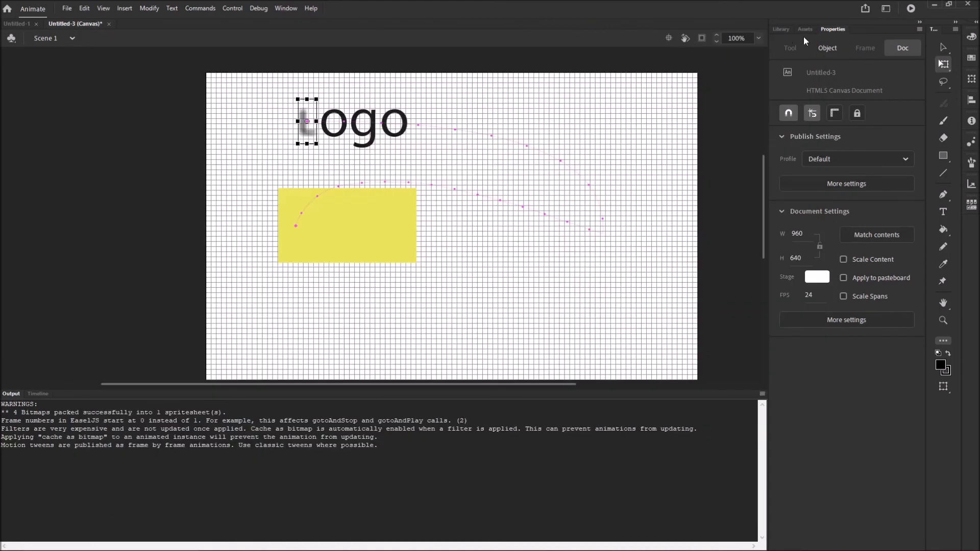
pyautogui.click(37, 394)
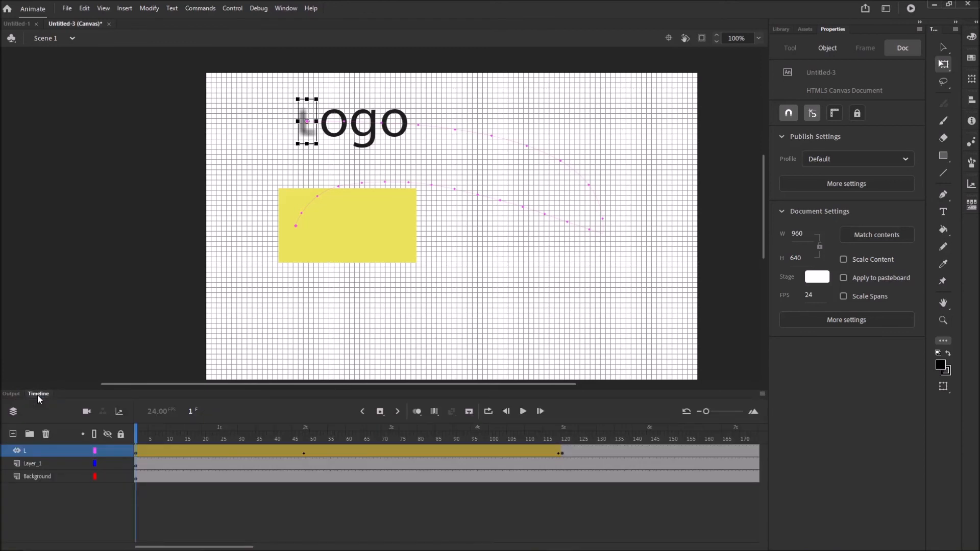
# Set the document's frame rate to 48 FPS.
pyautogui.click(812, 294)
pyautogui.moveTo(812, 294); pyautogui.dragTo(800, 294)
pyautogui.write('40')
pyautogui.click(68, 131)
# Test the faster animation in the browser, close the preview and scrub through the letter L's tween in the timeline.
pyautogui.click(238, 11)
pyautogui.click(265, 109)
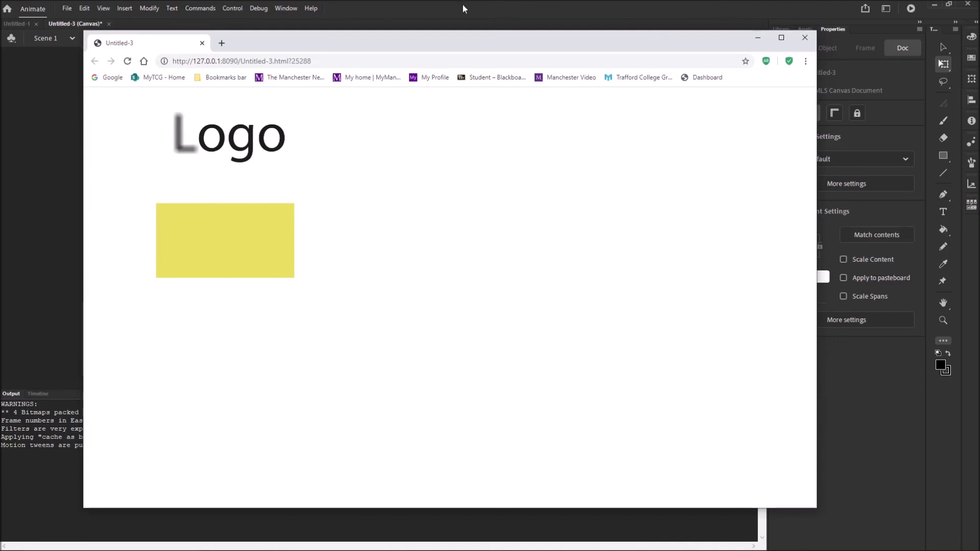
pyautogui.click(804, 37)
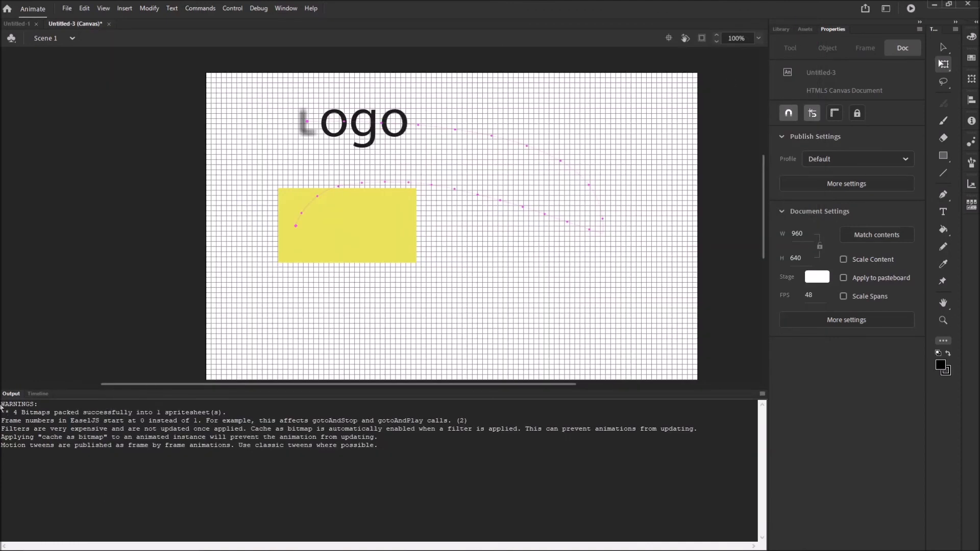
pyautogui.click(37, 394)
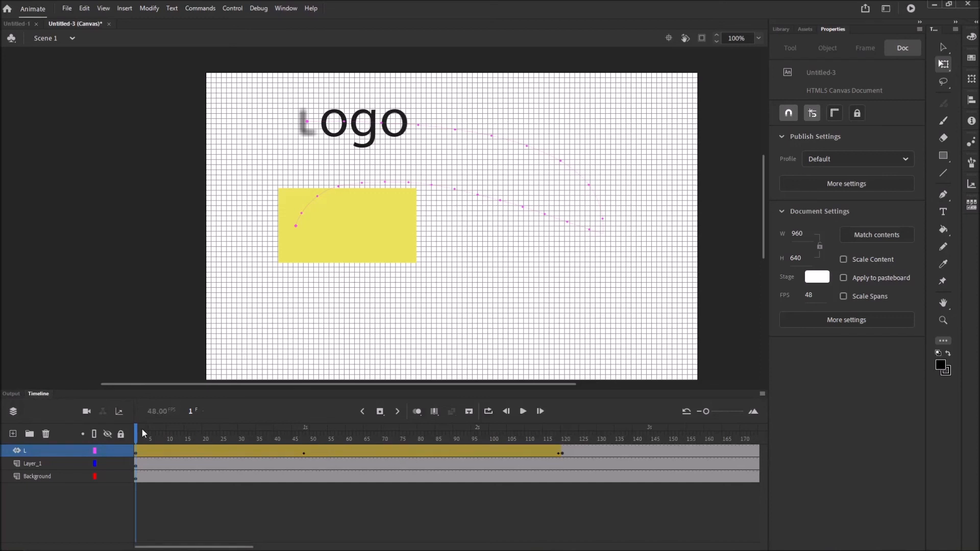
pyautogui.moveTo(141, 430)
pyautogui.mouseDown()
pyautogui.moveTo(549, 450)
pyautogui.moveTo(143, 443)
pyautogui.mouseUp()
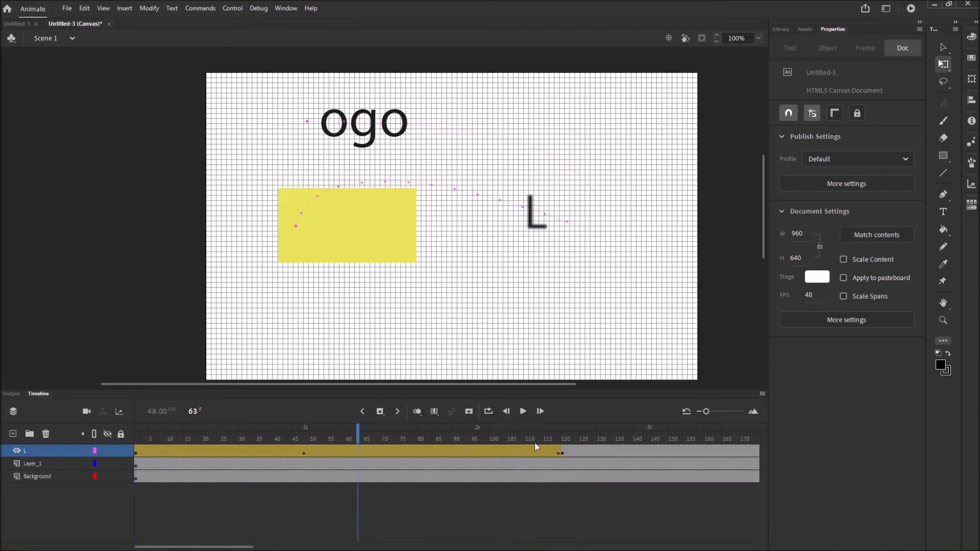
# Try removing frames 11 to 35 from all three layers, and undo the removal.
pyautogui.click(206, 452)
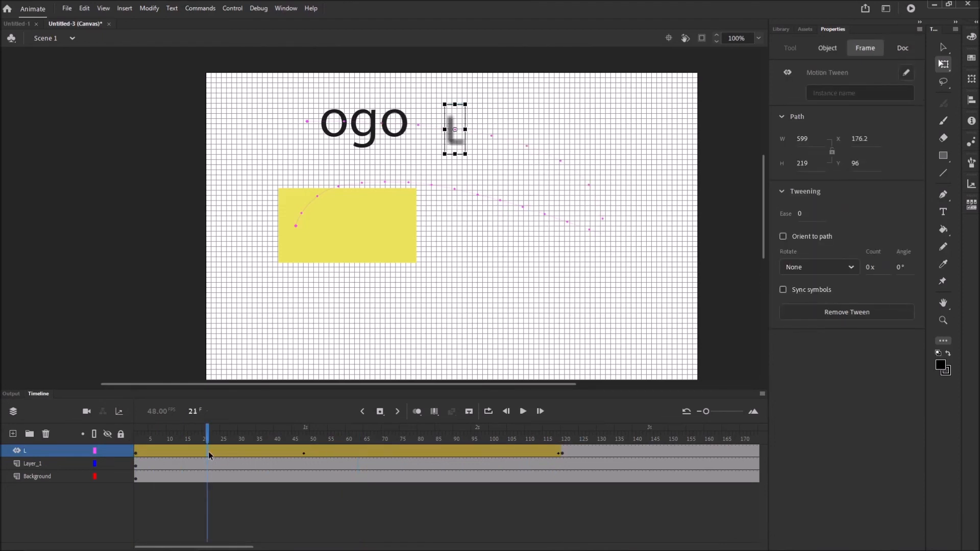
pyautogui.click(170, 451)
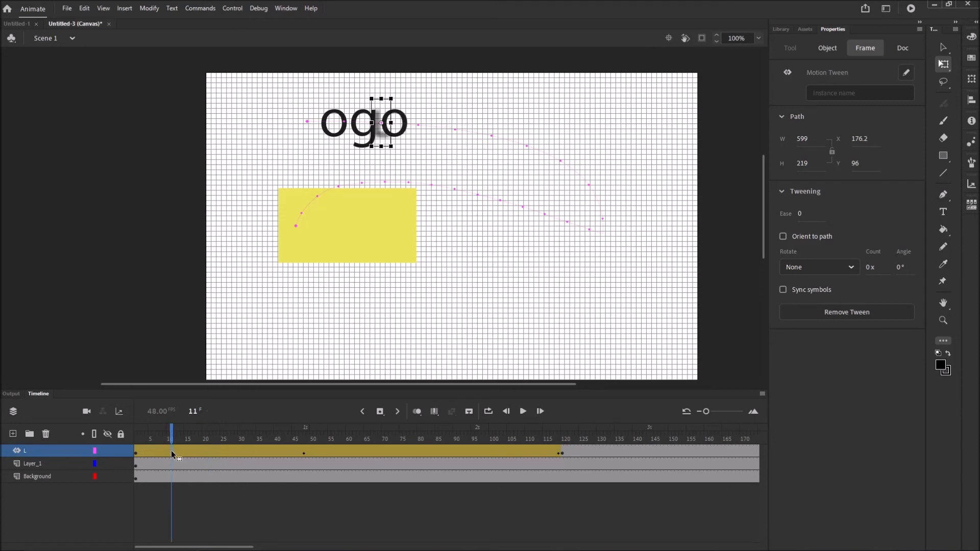
pyautogui.keyDown('shift'); pyautogui.click(257, 482); pyautogui.keyUp('shift')
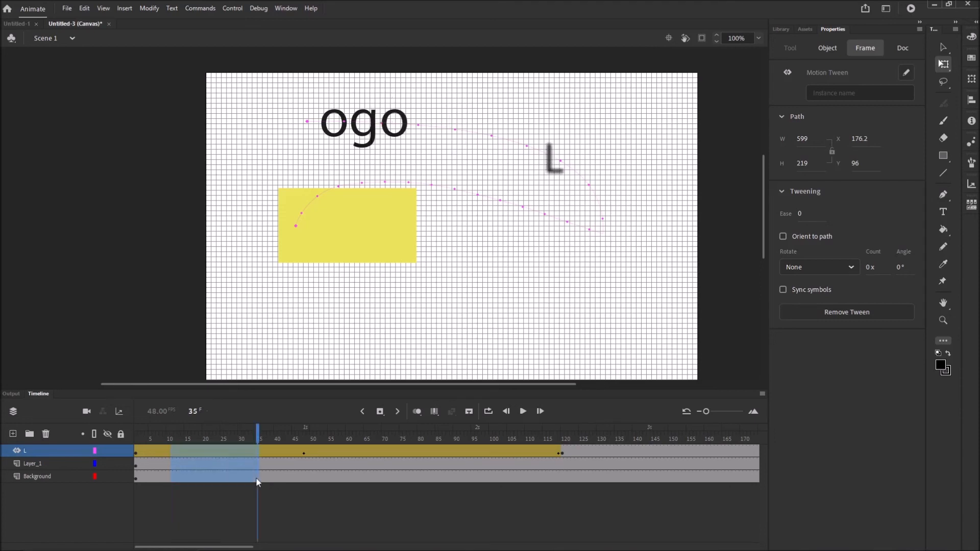
pyautogui.rightClick(235, 452)
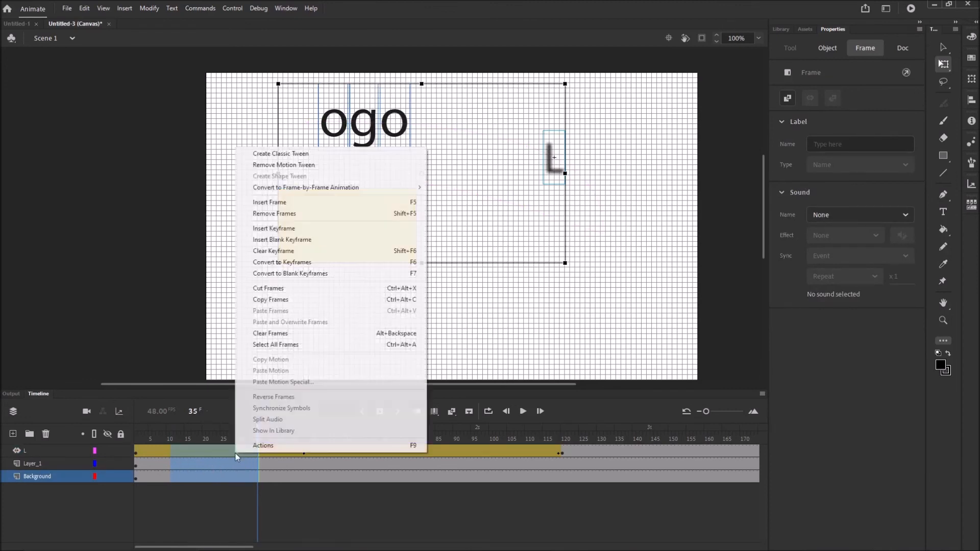
pyautogui.click(286, 214)
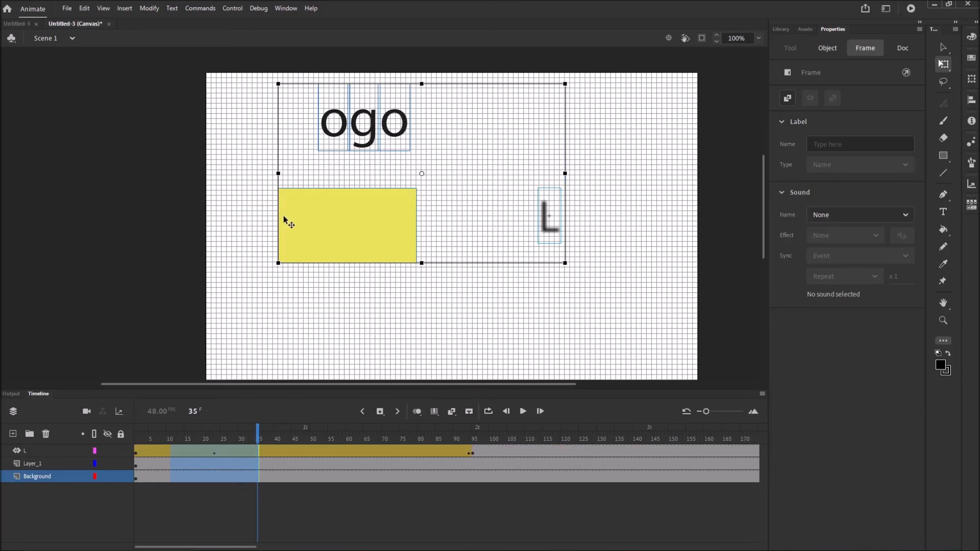
pyautogui.hotkey('ctrl', 'z')
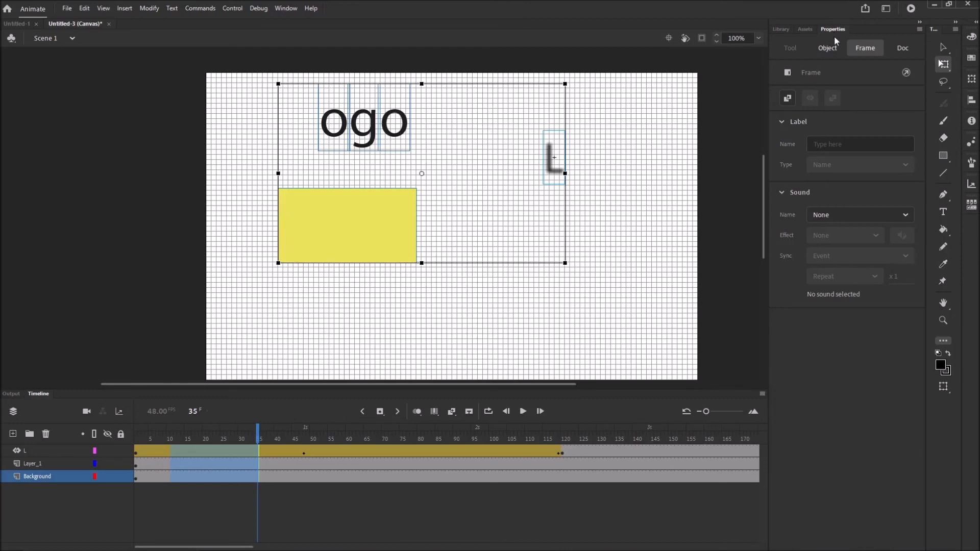
pyautogui.click(76, 191)
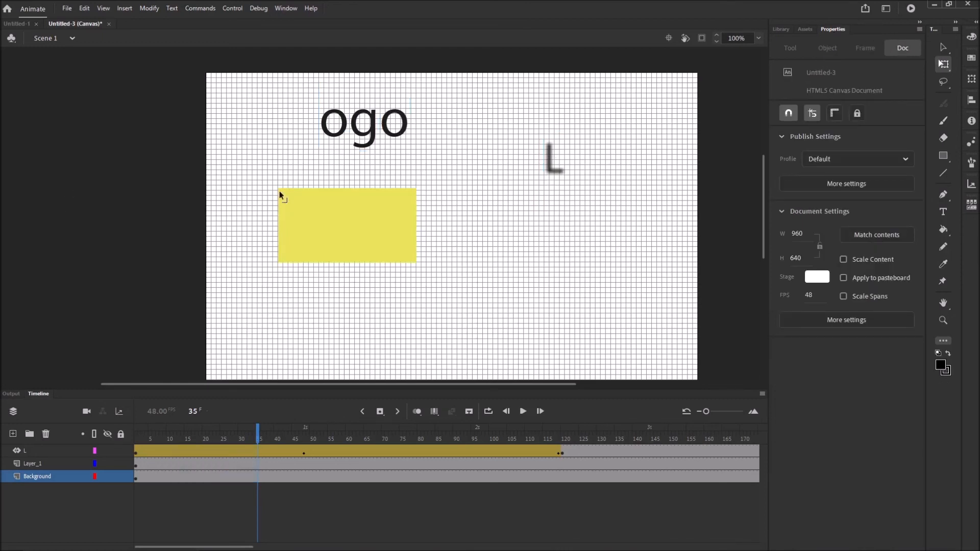